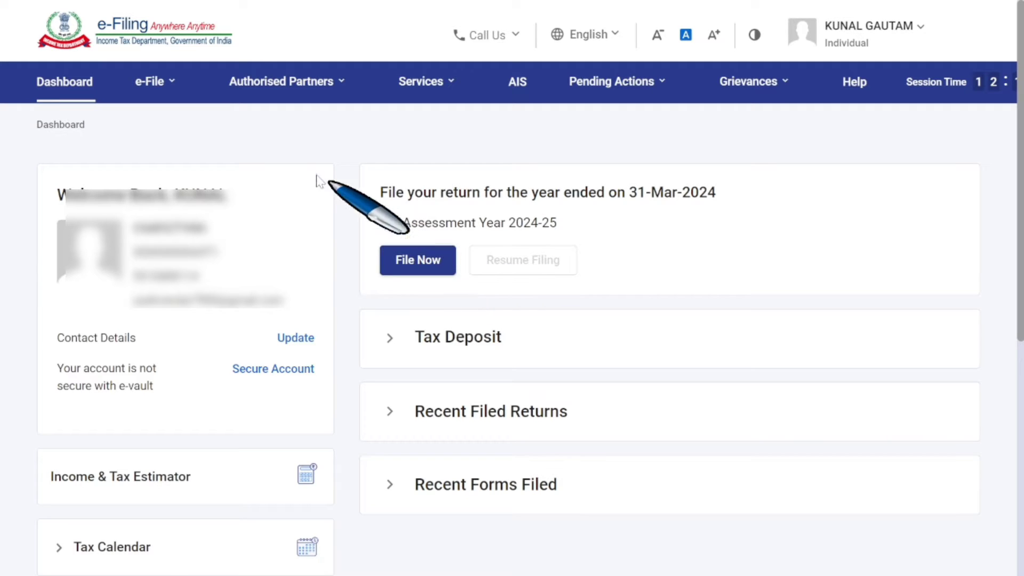
Step: Start a new income tax return filing for assessment year 2024-25 in the Online mode
click(141, 94)
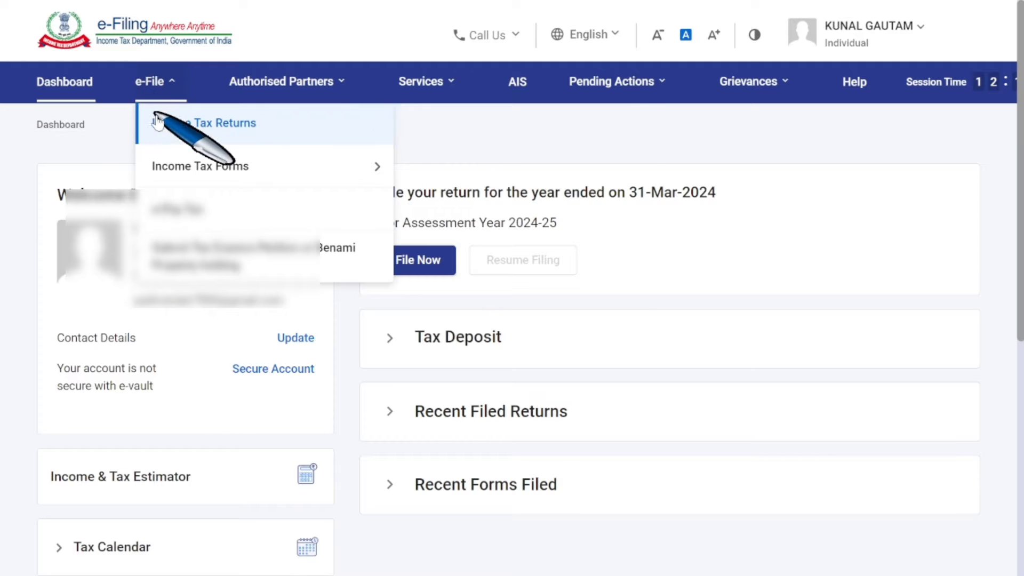
mouse_move(166, 128)
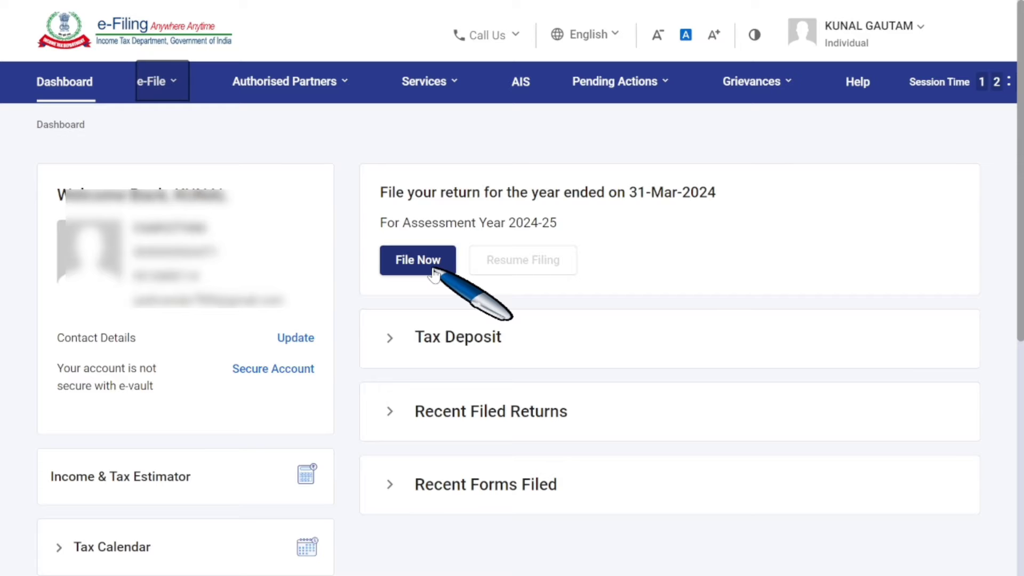
click(434, 273)
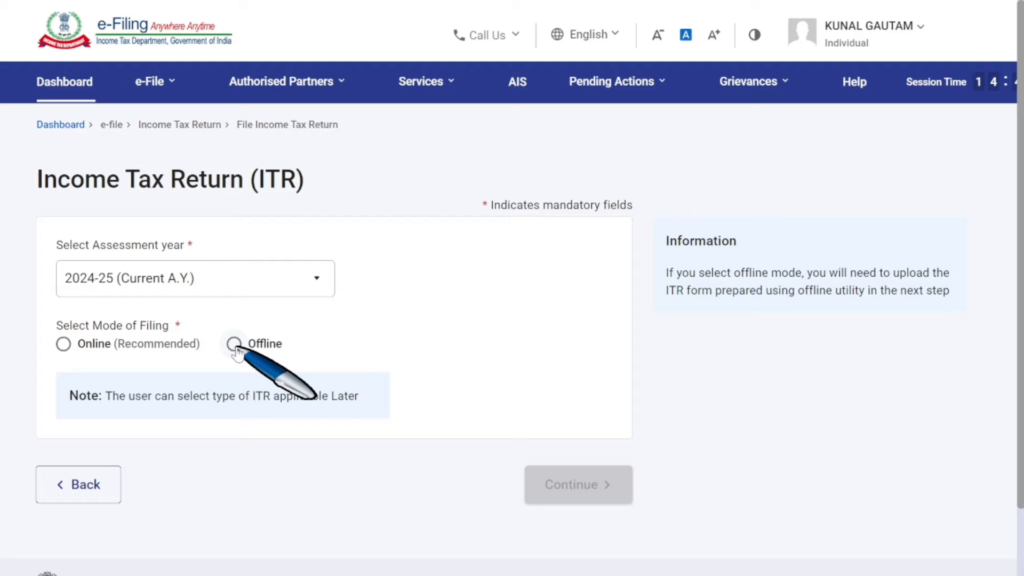
click(63, 344)
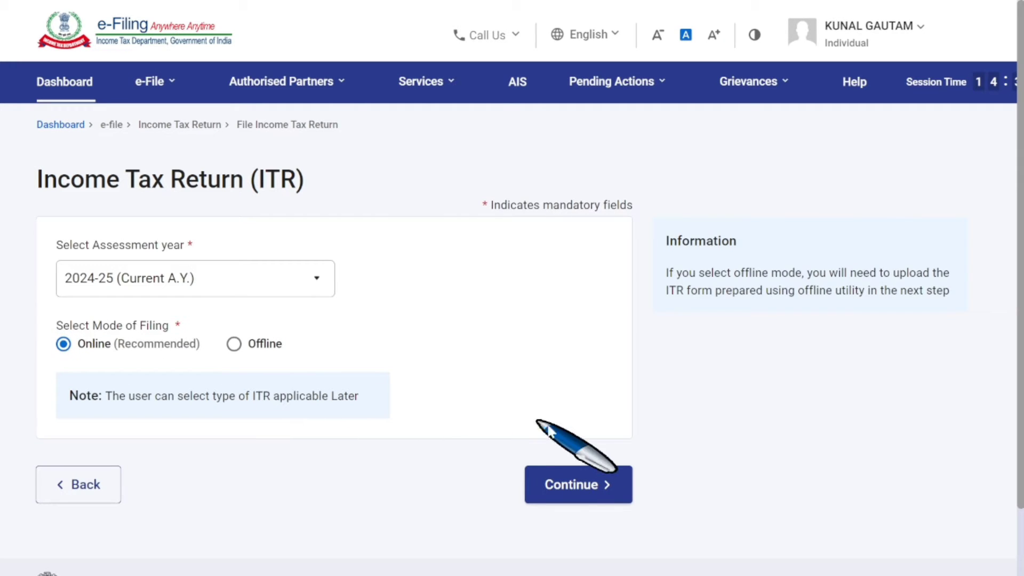
click(581, 490)
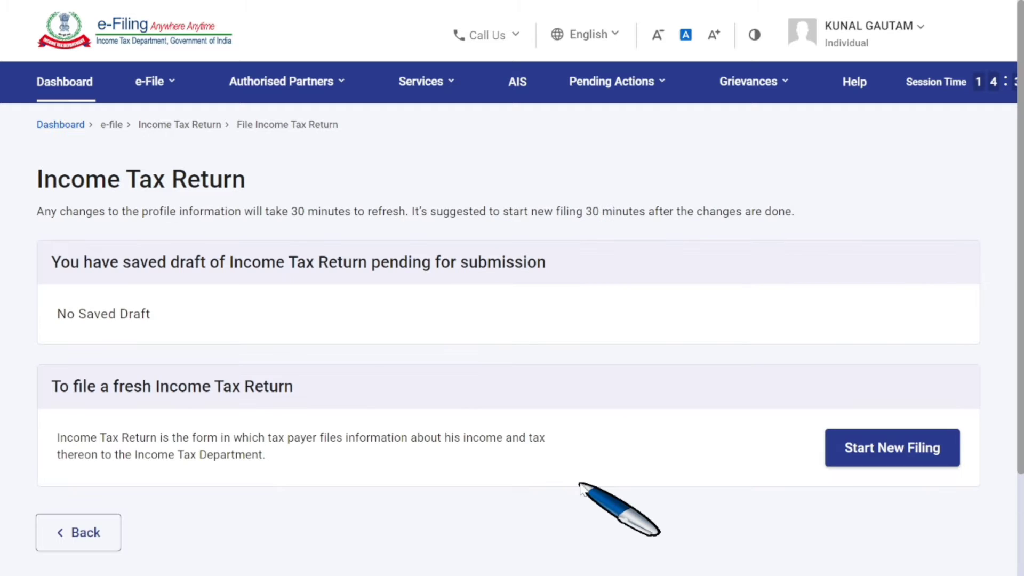
click(897, 460)
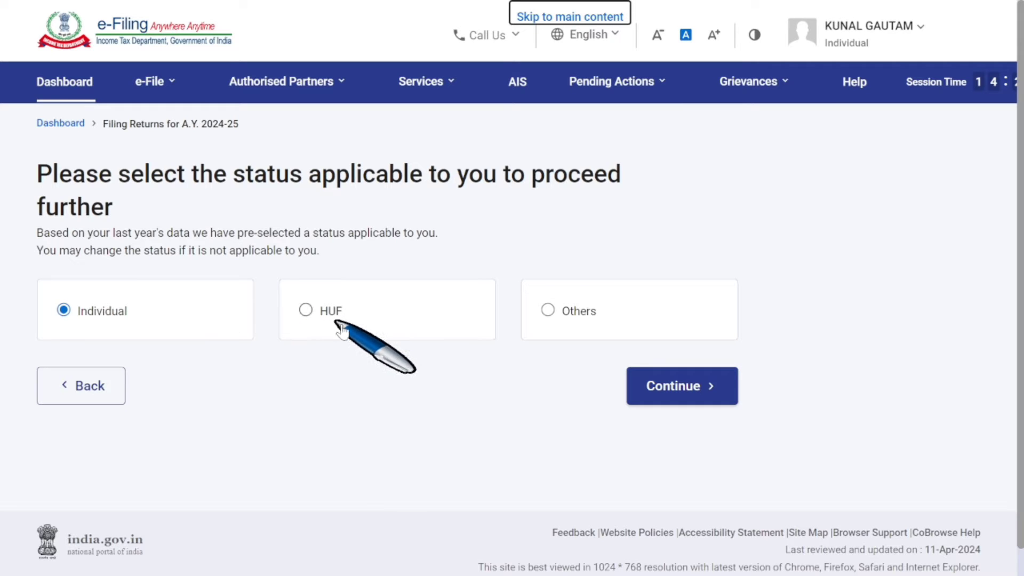
Step: Accept the Individual status, choose ITR - 4 as the return form, and proceed with it
click(684, 394)
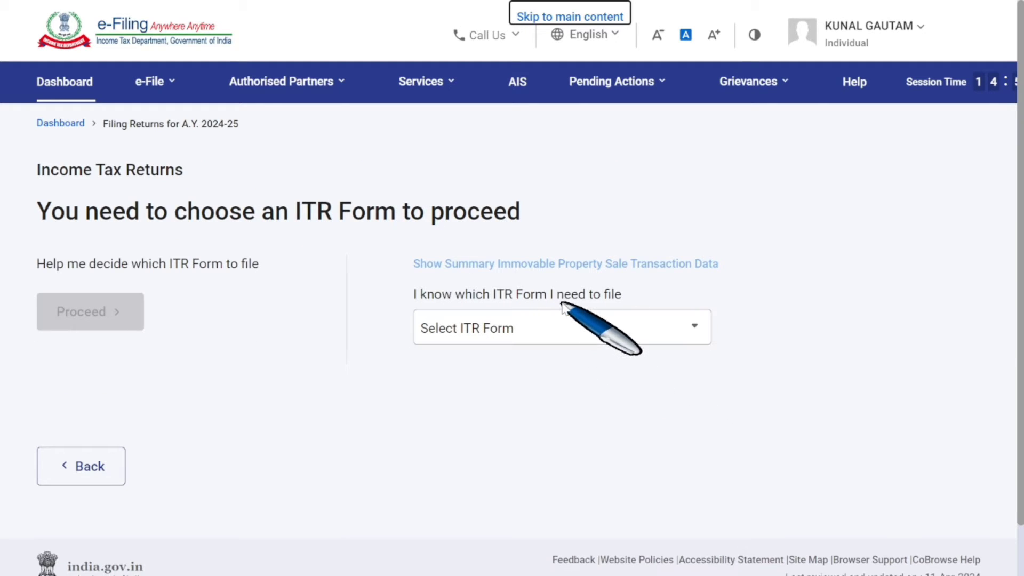
click(575, 326)
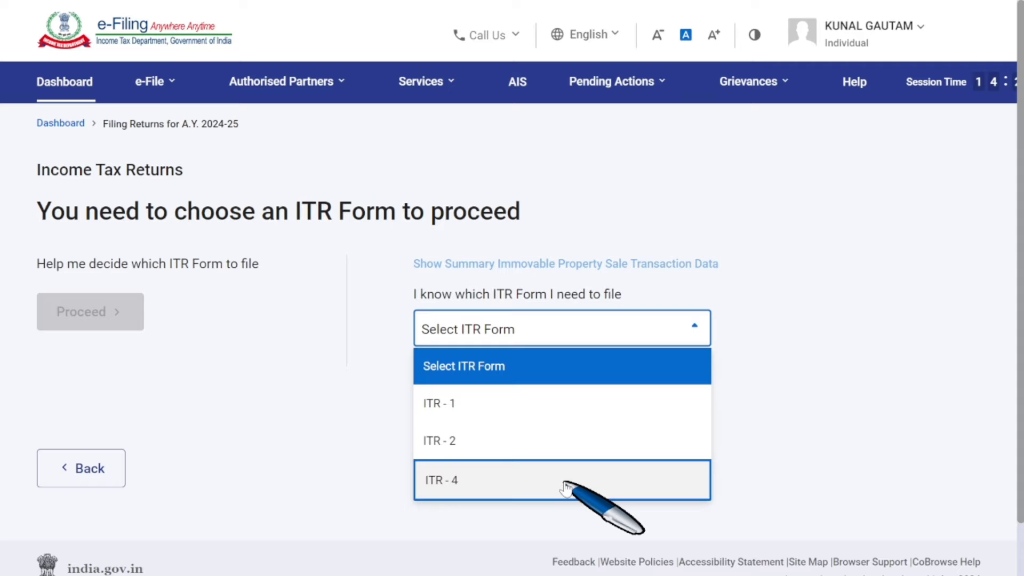
click(565, 488)
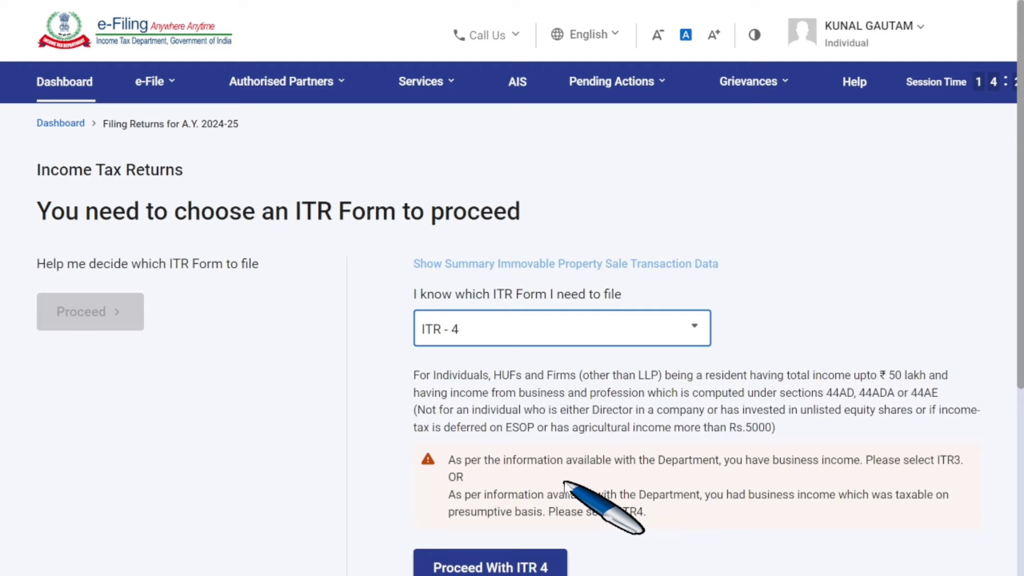
scroll(564, 483, down, 3)
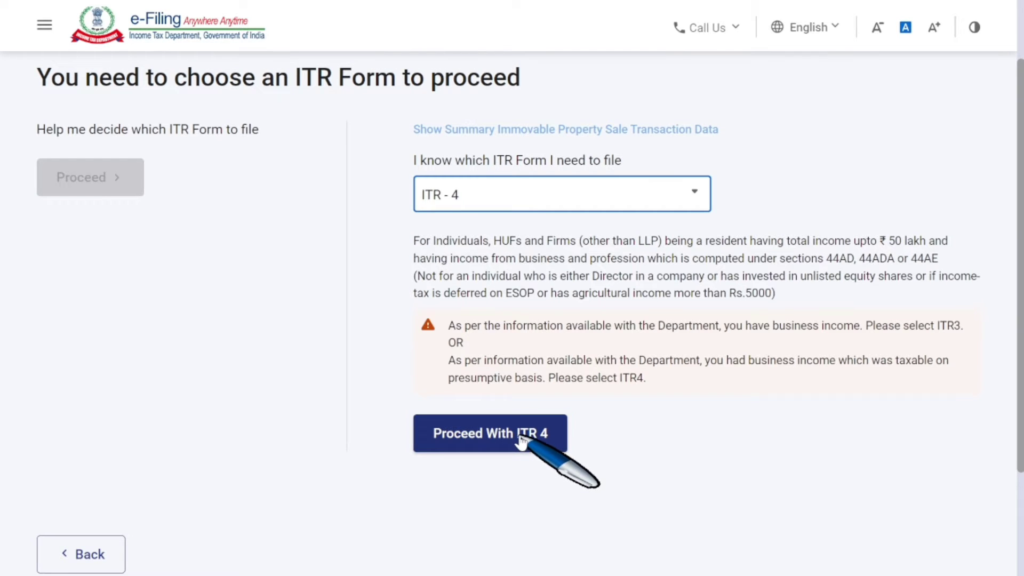
click(520, 441)
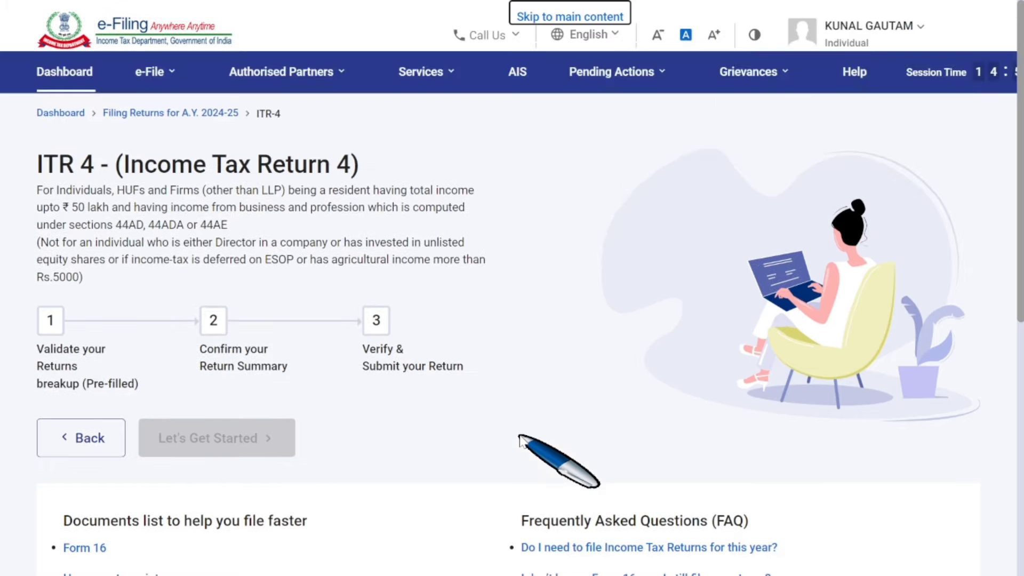
Step: Get started with the ITR-4 return and give Others as the reason for filing, continuing to the return summary
scroll(532, 456, down, 3)
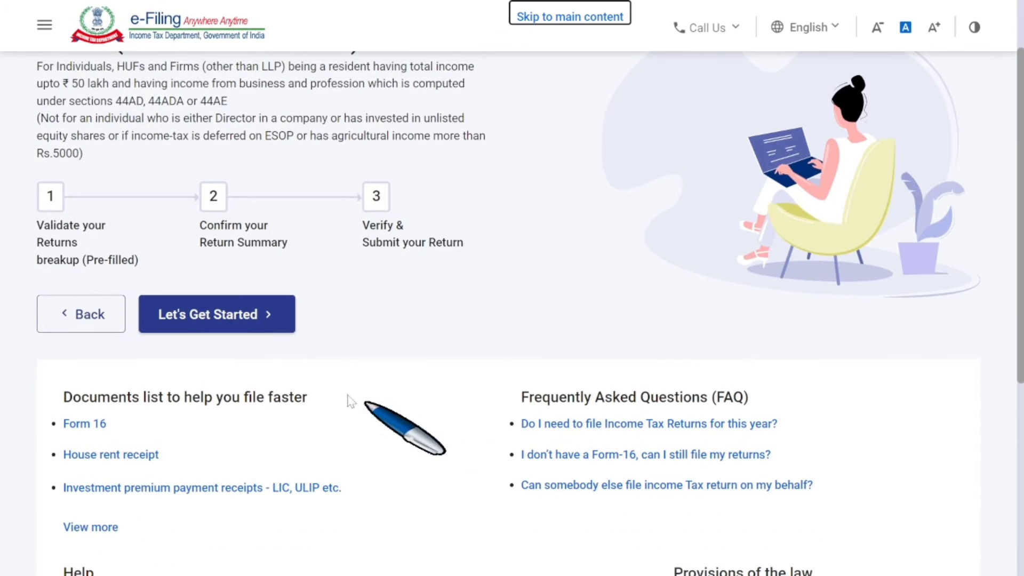
click(247, 324)
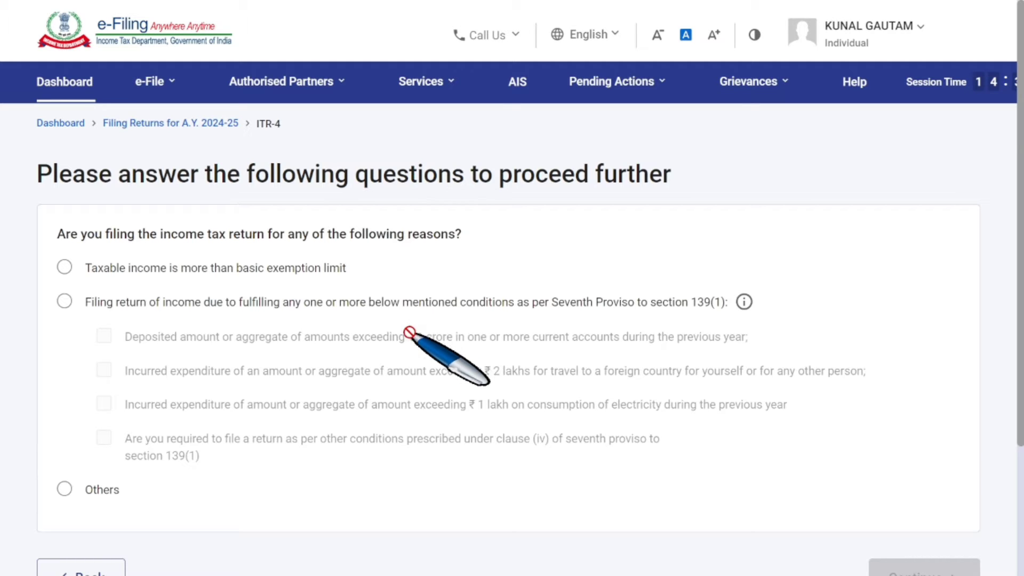
click(64, 489)
scroll(629, 452, down, 3)
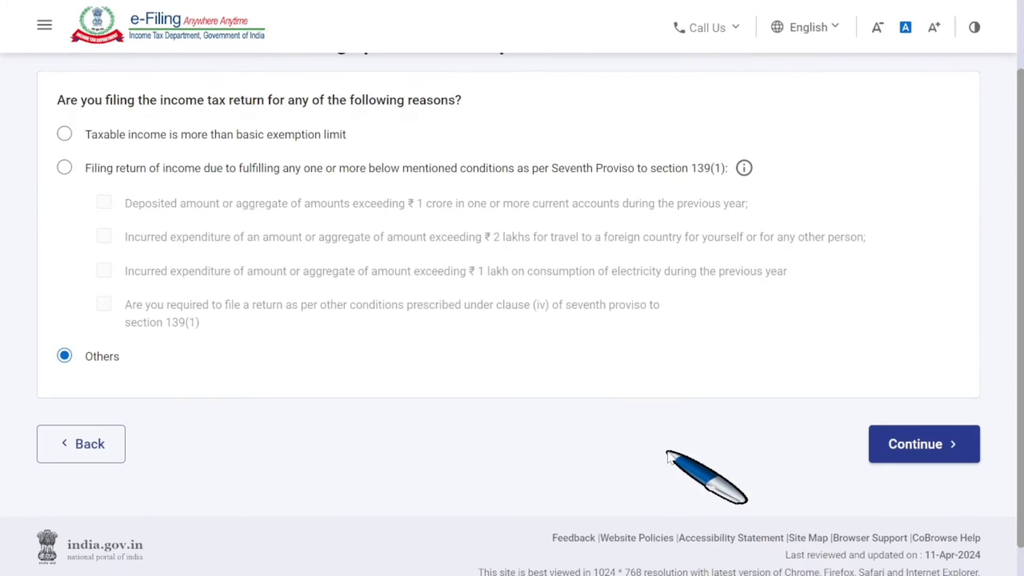
click(898, 451)
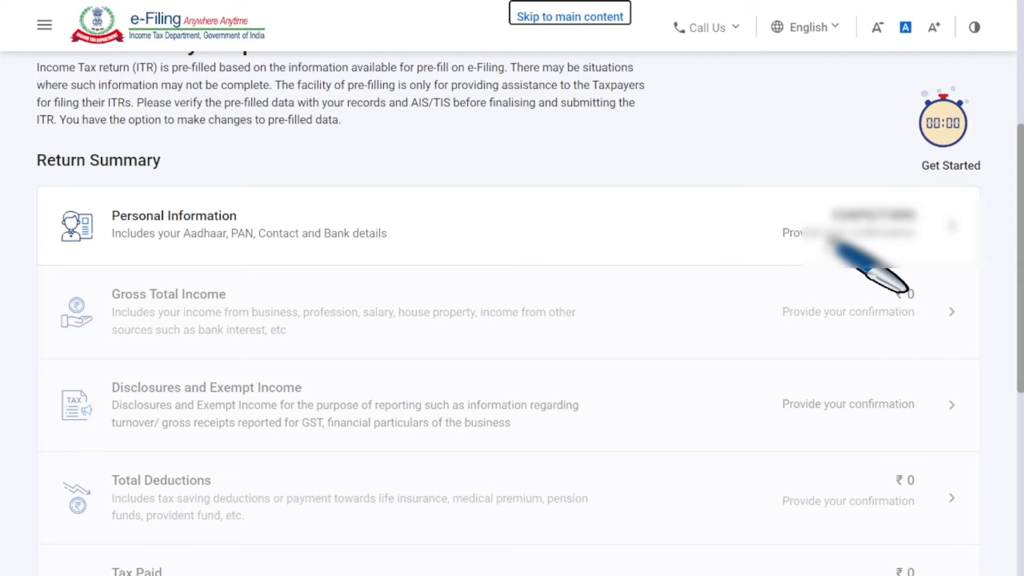
Step: Open the Personal Information section and choose Others as the nature of employment
click(829, 237)
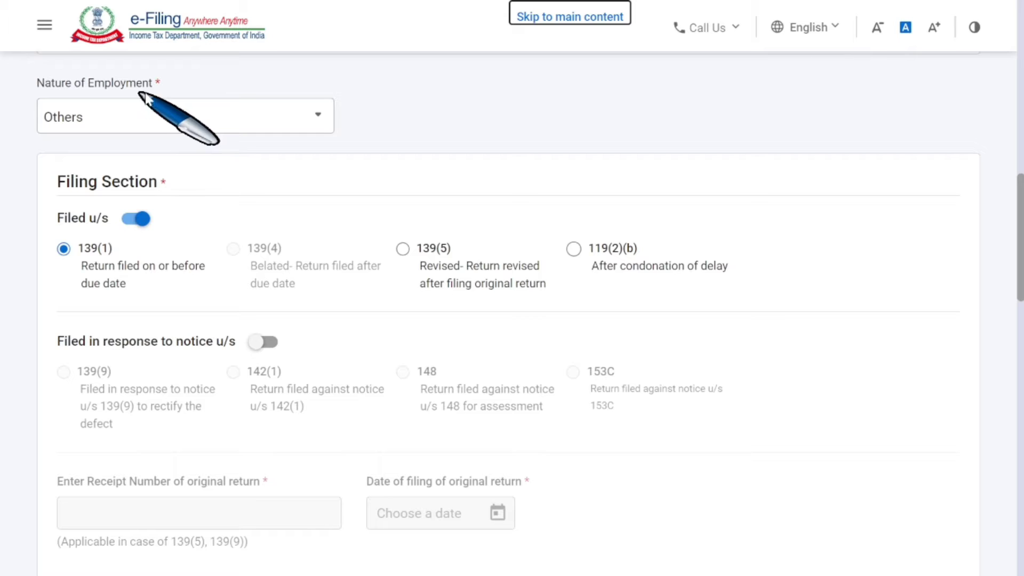
click(169, 117)
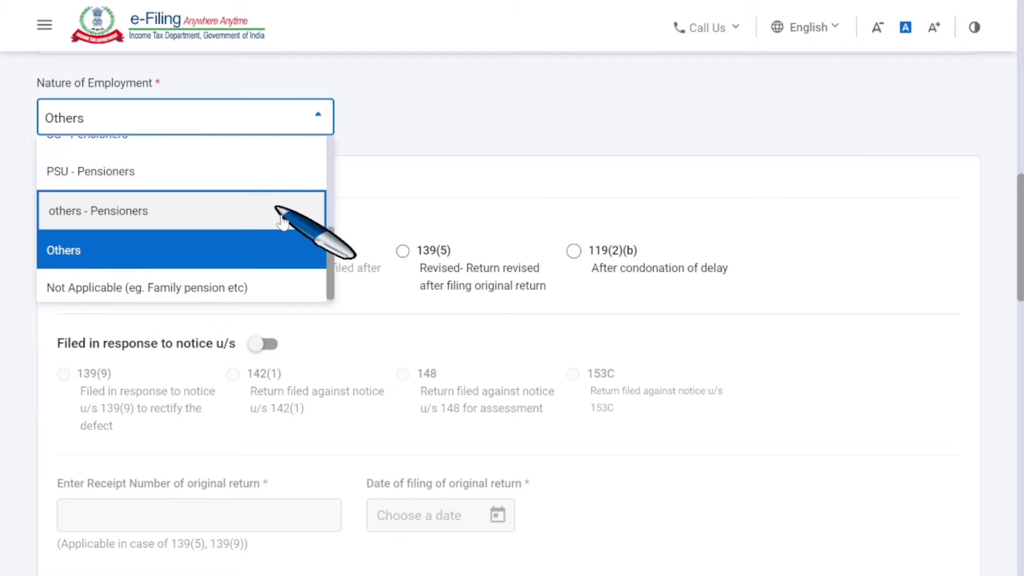
mouse_move(327, 263)
mouse_down()
mouse_move(331, 155)
mouse_move(329, 255)
mouse_up()
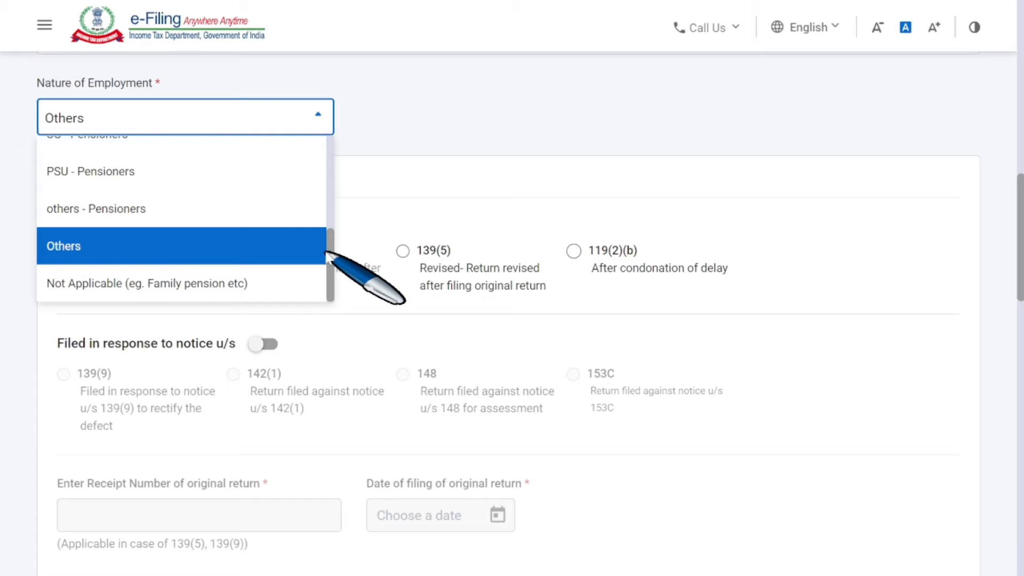
click(223, 249)
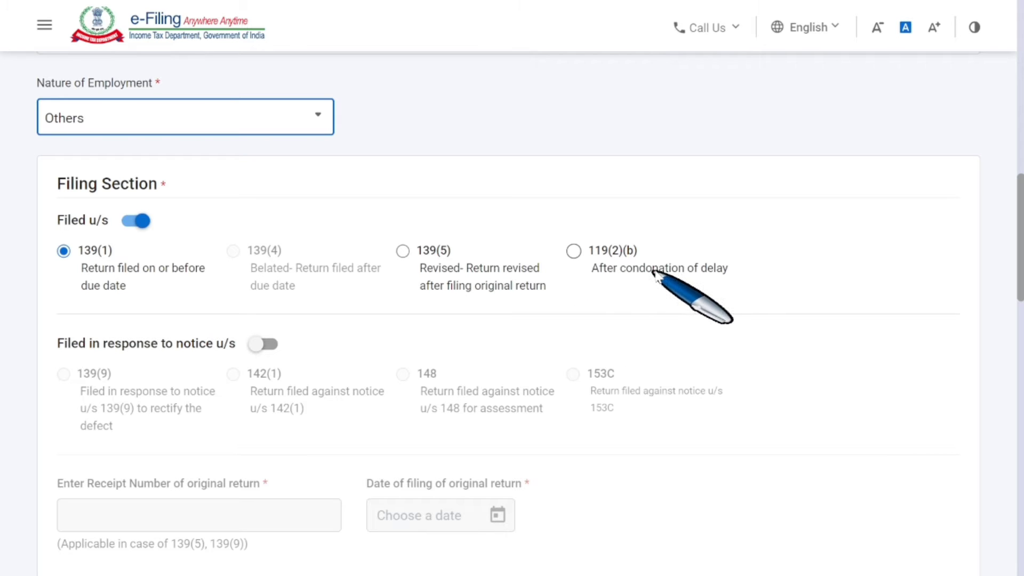
Step: Answer No to the return being filed by a representative assessee and confirm the Personal Information section
scroll(659, 272, down, 9)
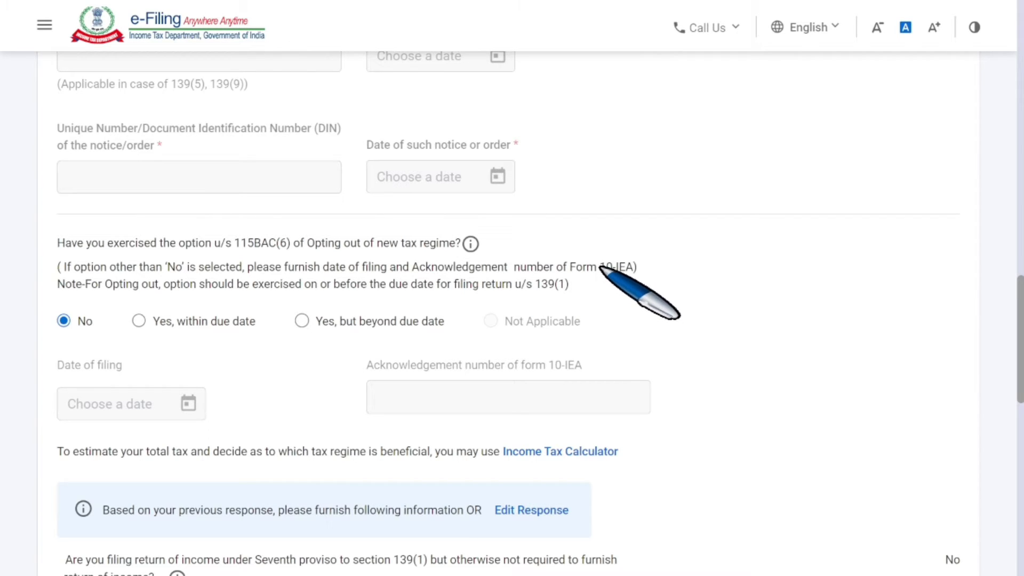
drag(600, 268, 634, 269)
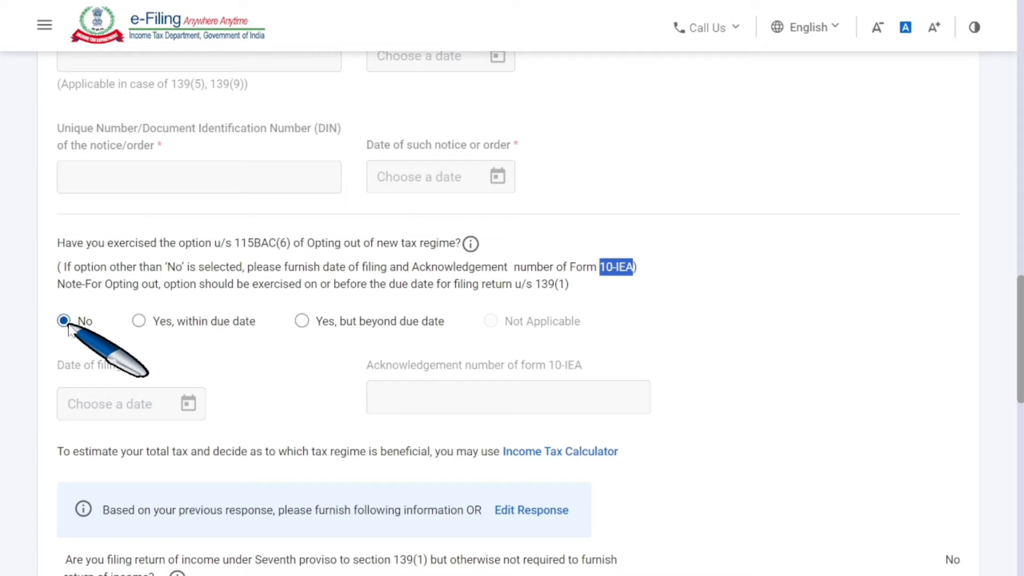
scroll(68, 328, down, 7)
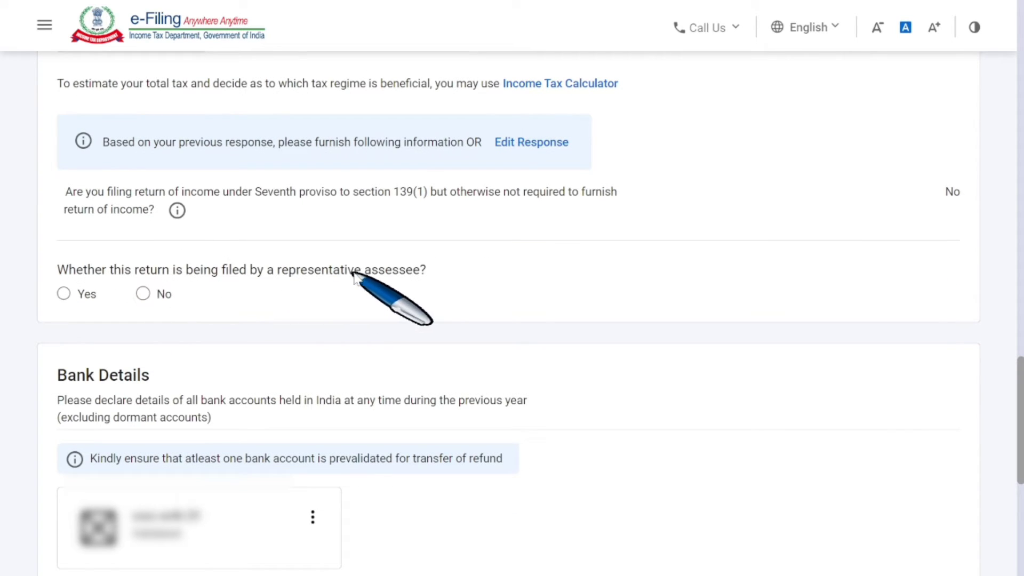
click(142, 294)
scroll(310, 313, down, 6)
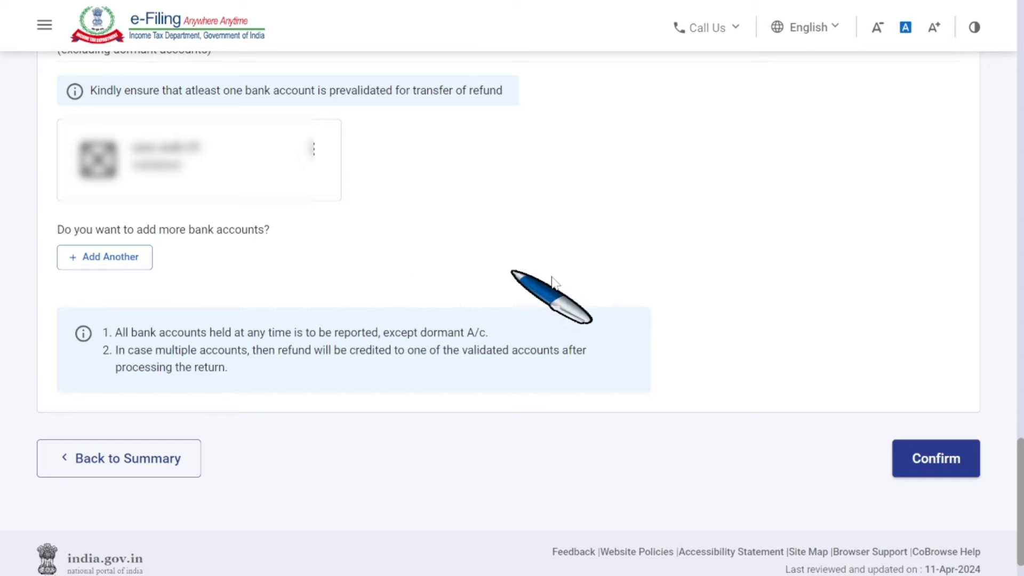
click(930, 459)
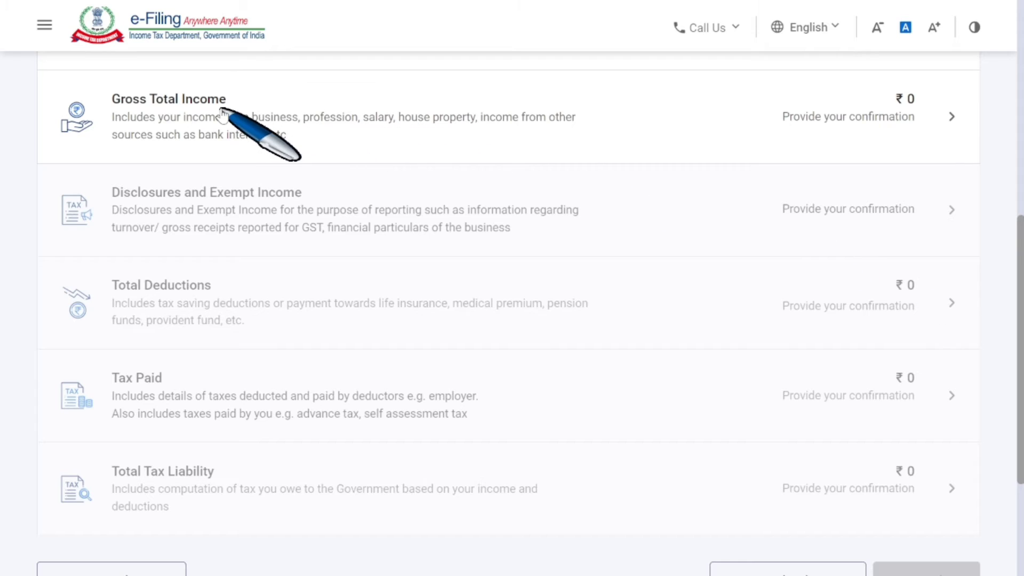
Step: Open the Gross Total Income section and continue past the salary exemption questions without answering them
click(838, 130)
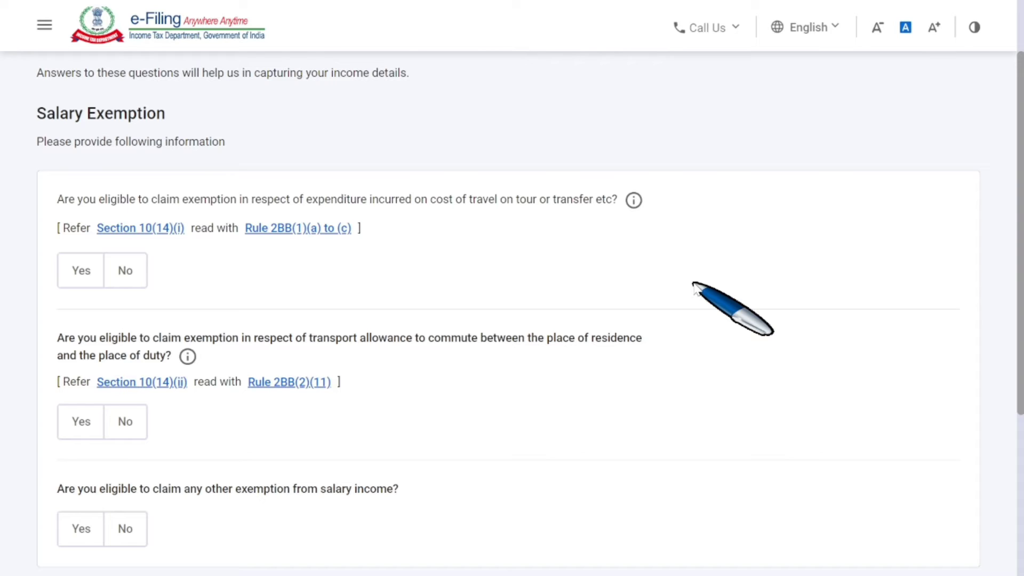
scroll(693, 285, down, 3)
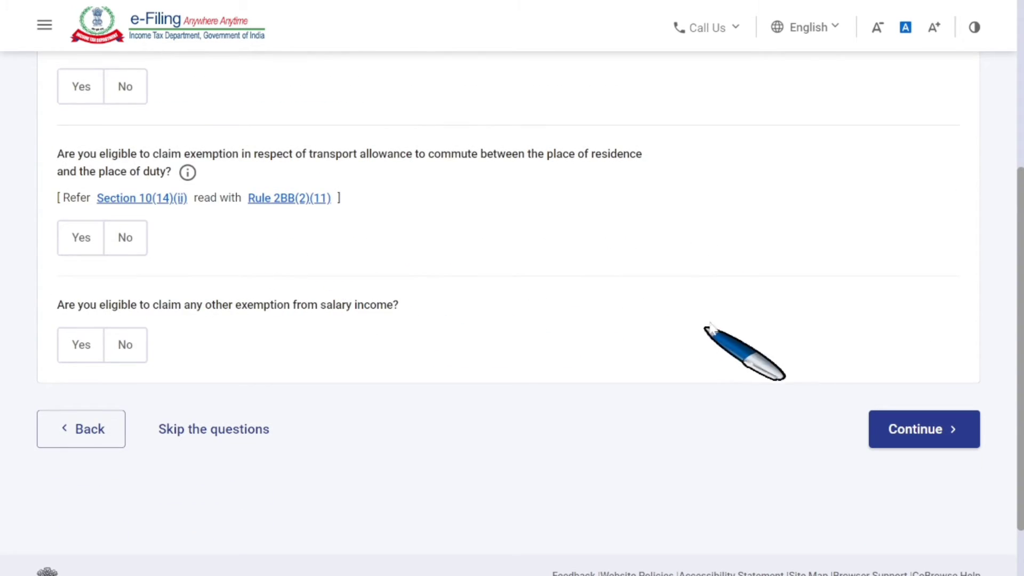
click(932, 435)
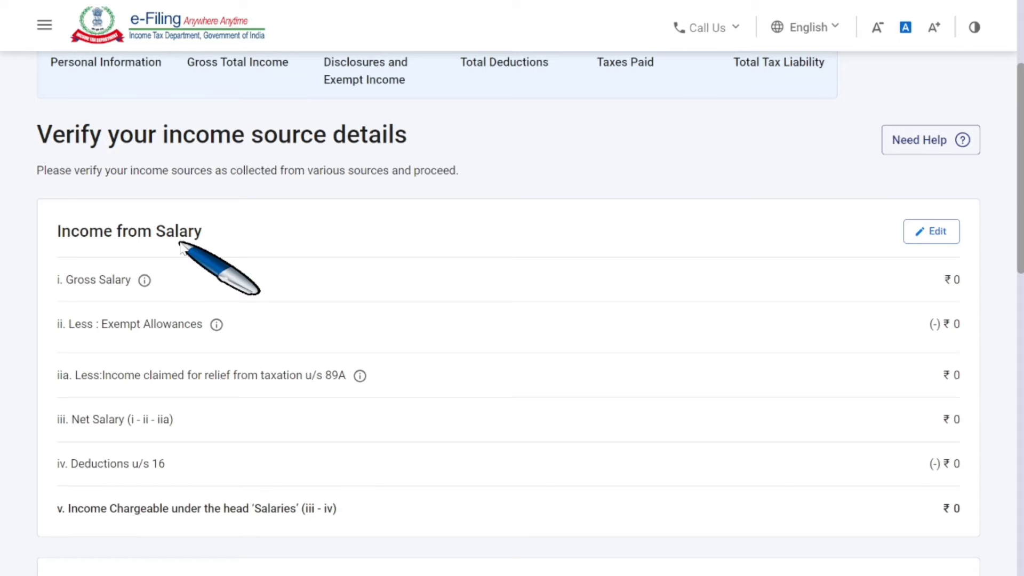
Step: Edit the Income from Salary details, setting the salary as per section 17(1) to 350000, and save them
click(942, 237)
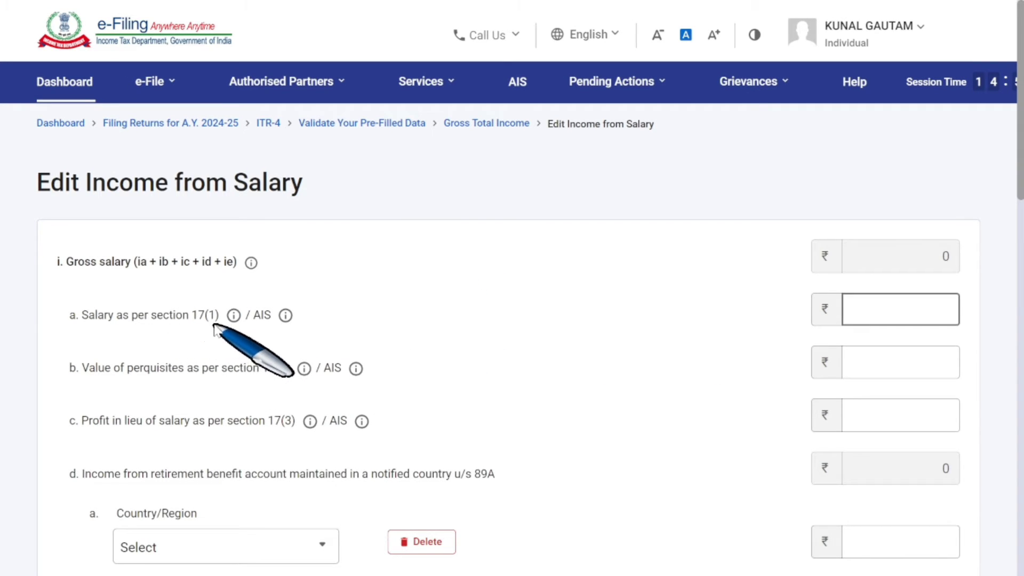
click(871, 309)
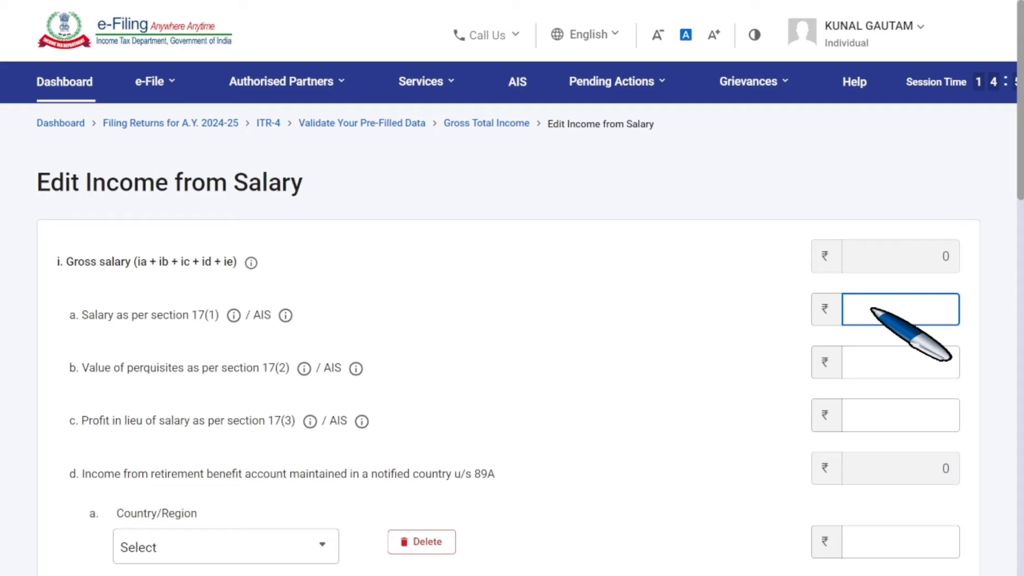
text(350000)
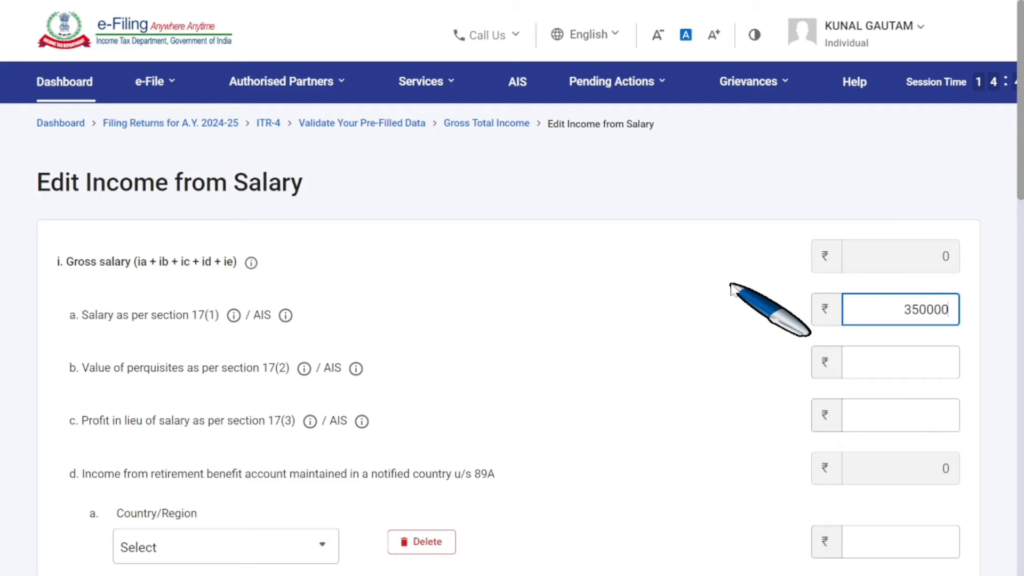
click(730, 285)
scroll(766, 323, down, 10)
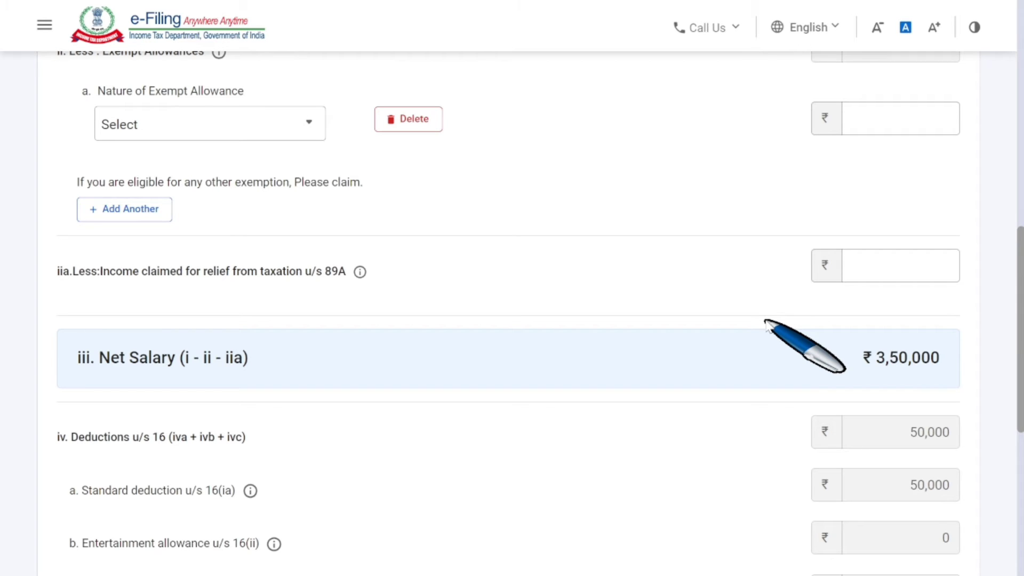
scroll(765, 322, down, 2)
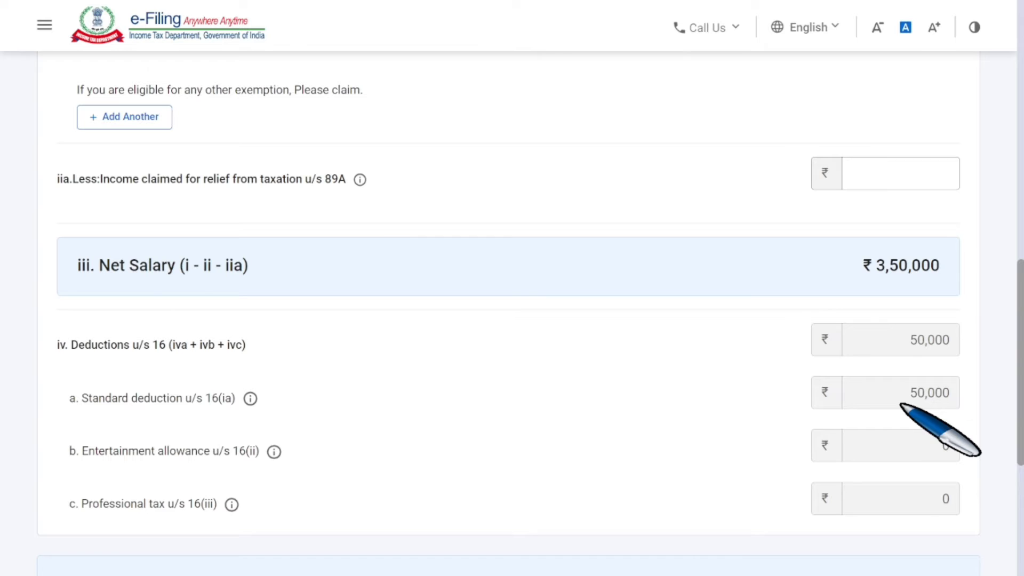
scroll(900, 406, down, 4)
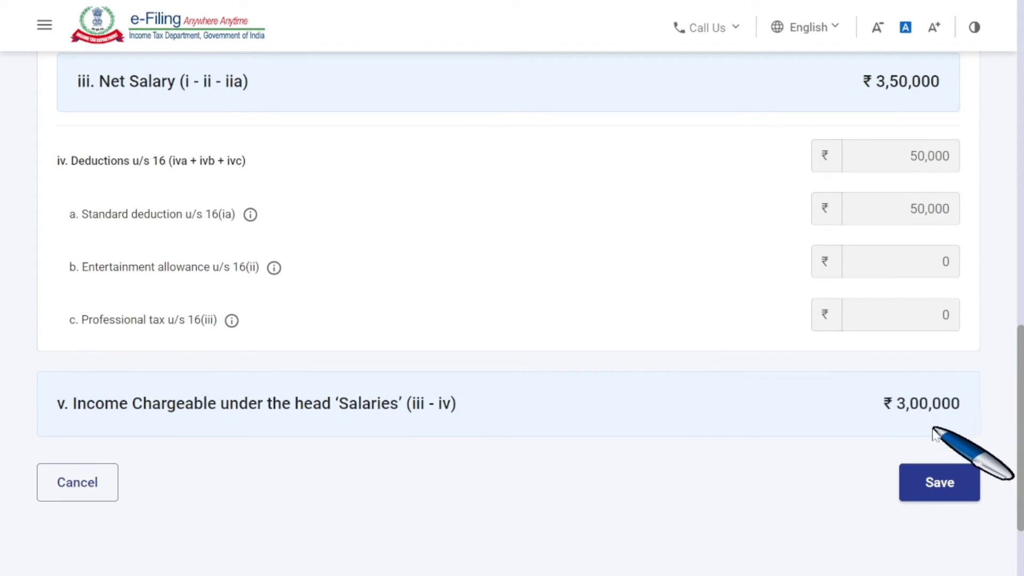
click(944, 488)
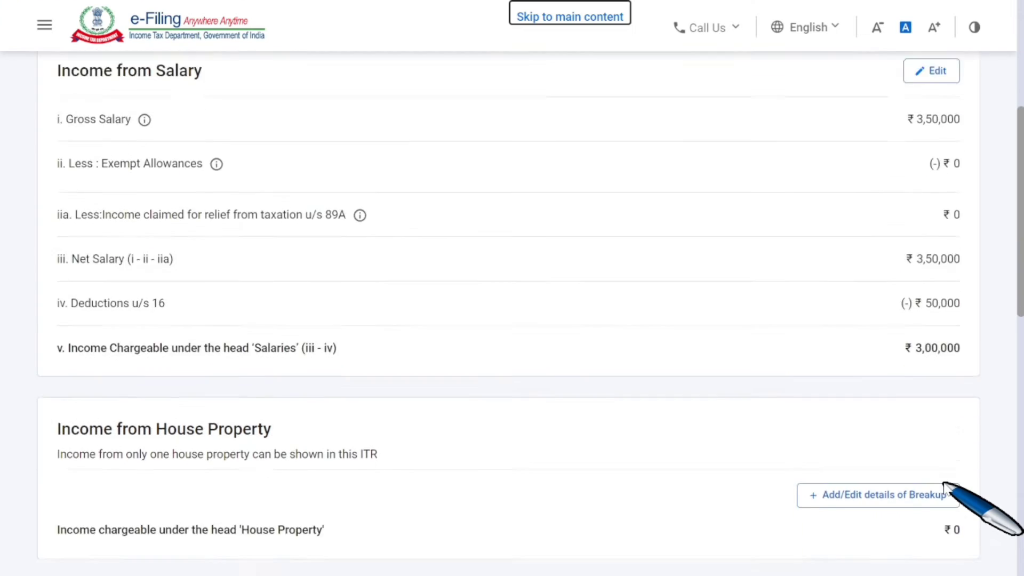
scroll(949, 504, down, 4)
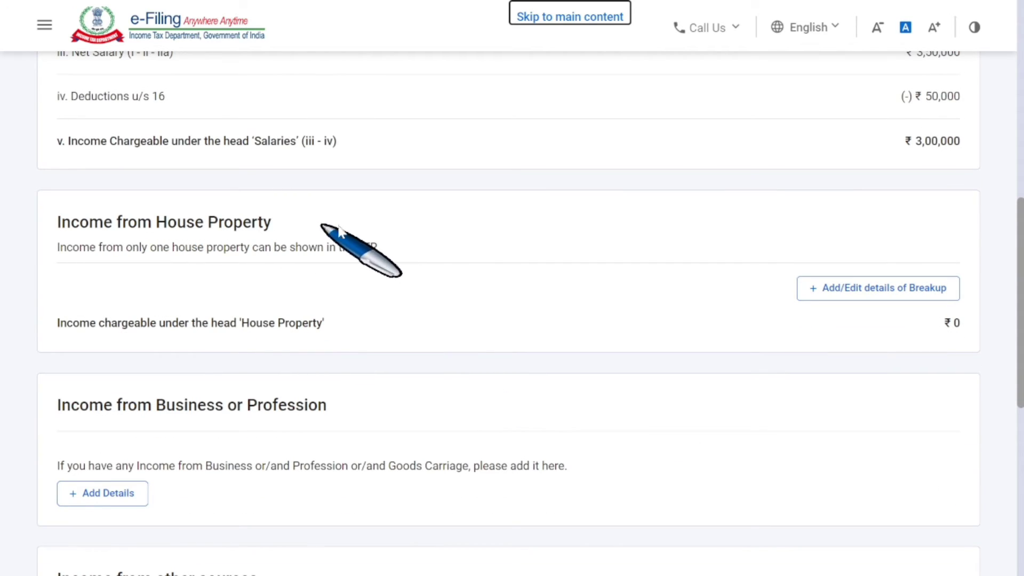
Step: Start adding income from business or profession and open the presumptive income from profession form under section 44ADA
scroll(840, 298, down, 2)
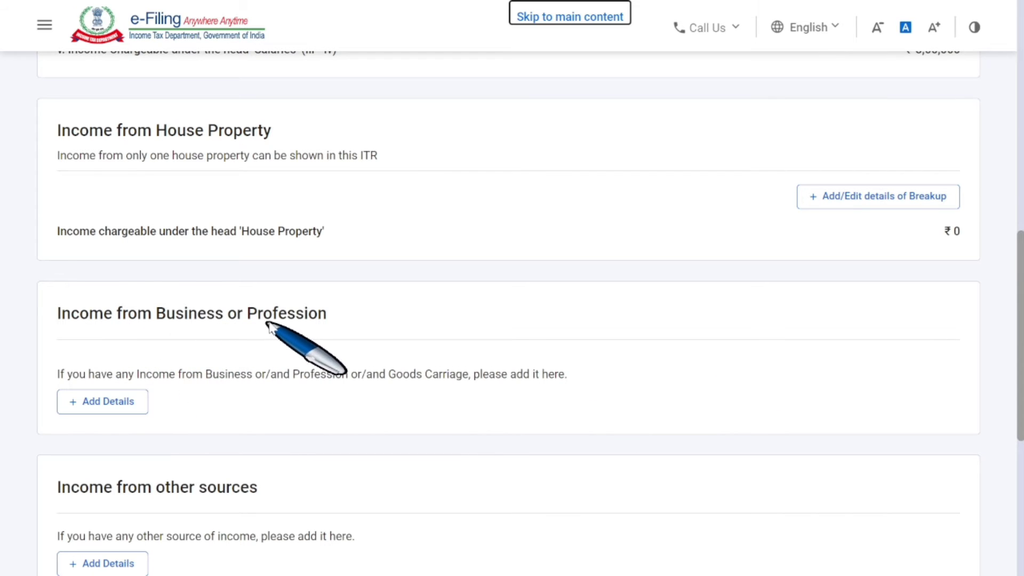
click(105, 405)
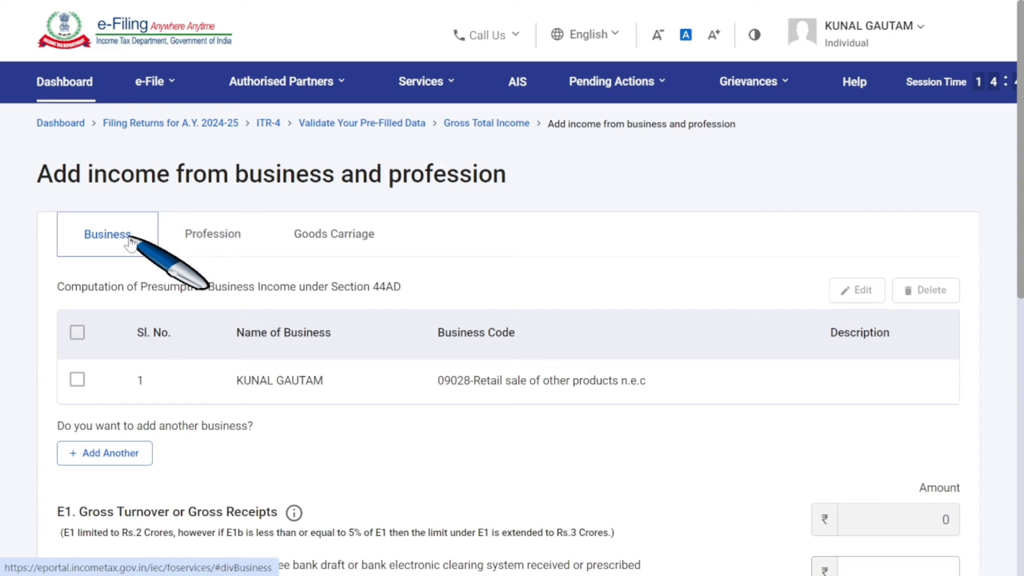
click(216, 241)
click(332, 249)
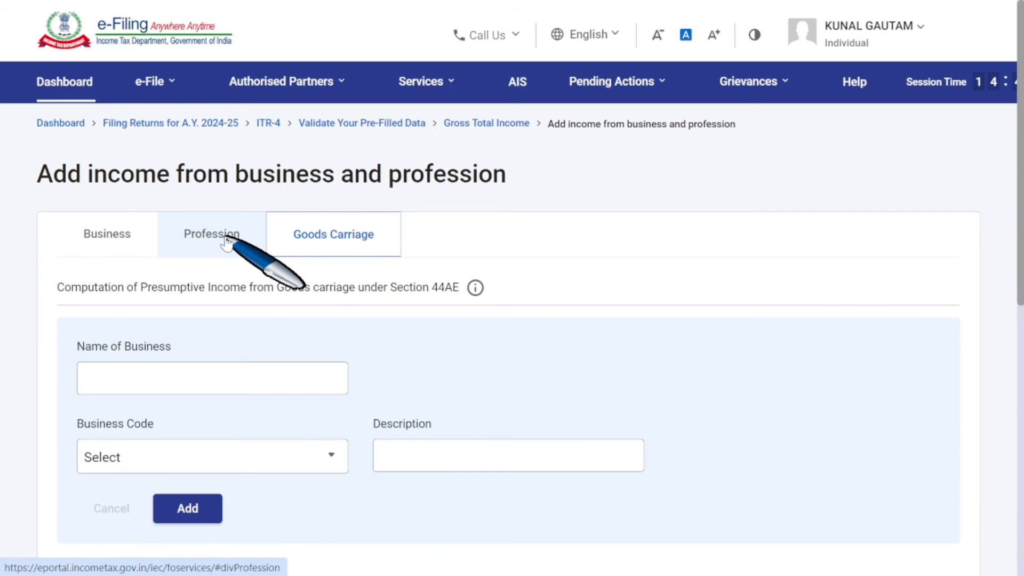
click(227, 241)
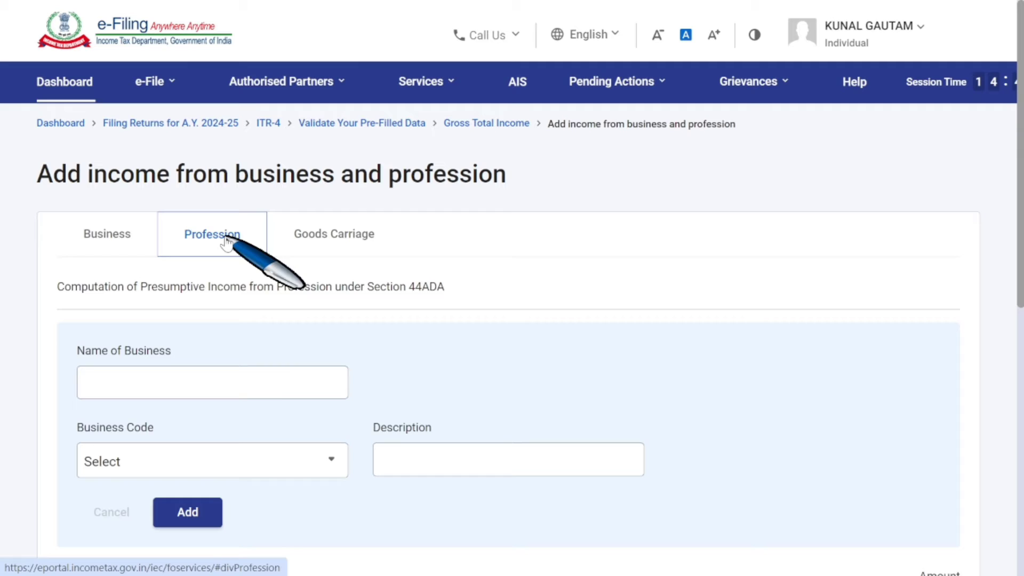
Step: Enter the name of the business for the presumptive income from profession
click(219, 373)
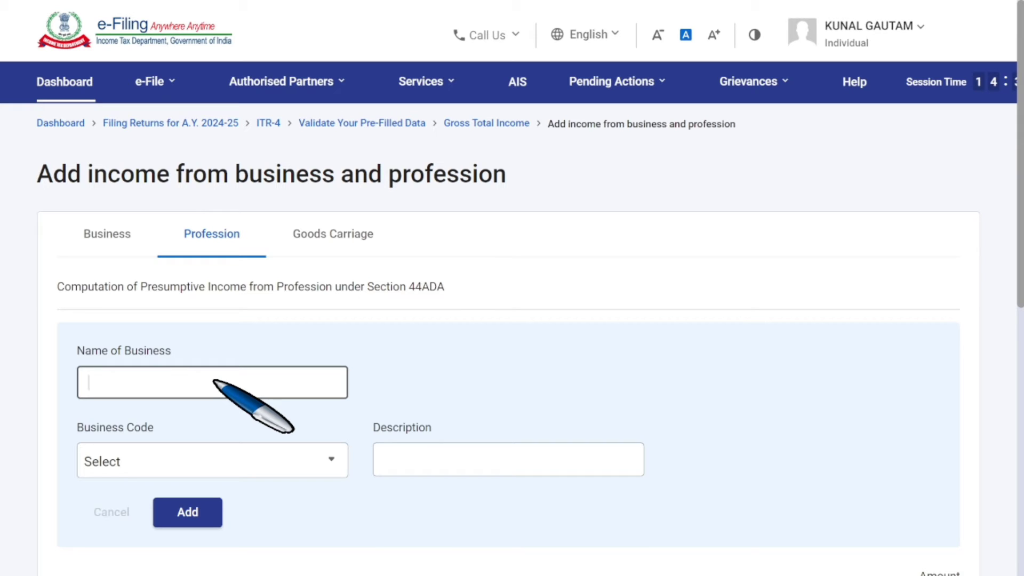
text(KUNAL ENTER)
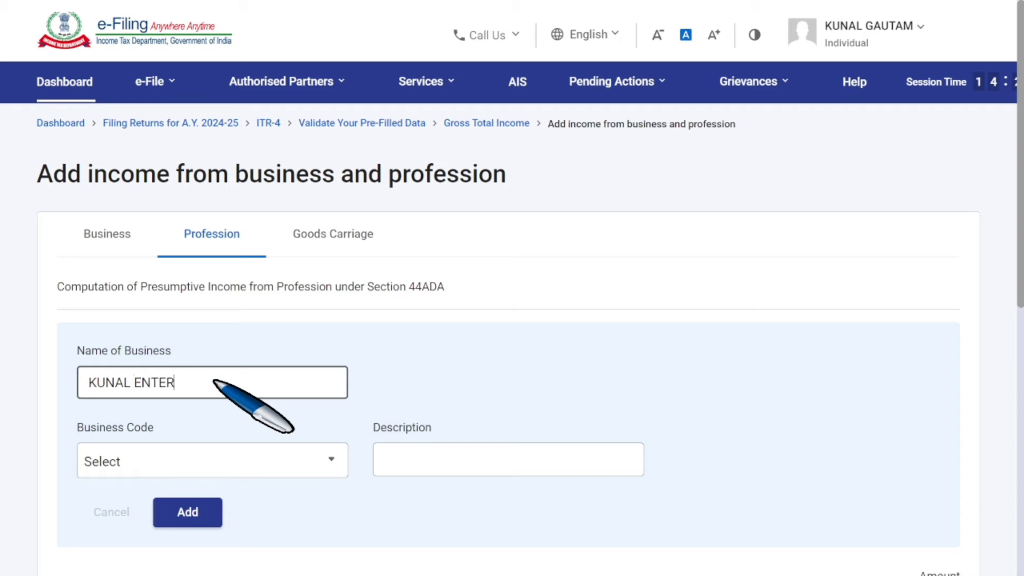
text(PRISES)
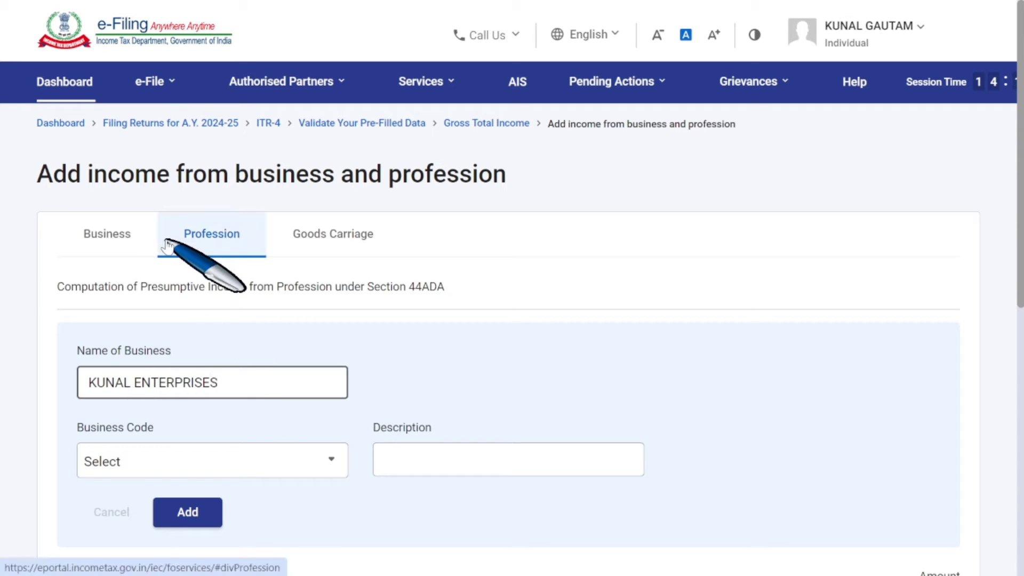
Step: Choose business code 16004-Architectural profession, leave the description empty and add the business entry
click(170, 457)
scroll(197, 399, down, 3)
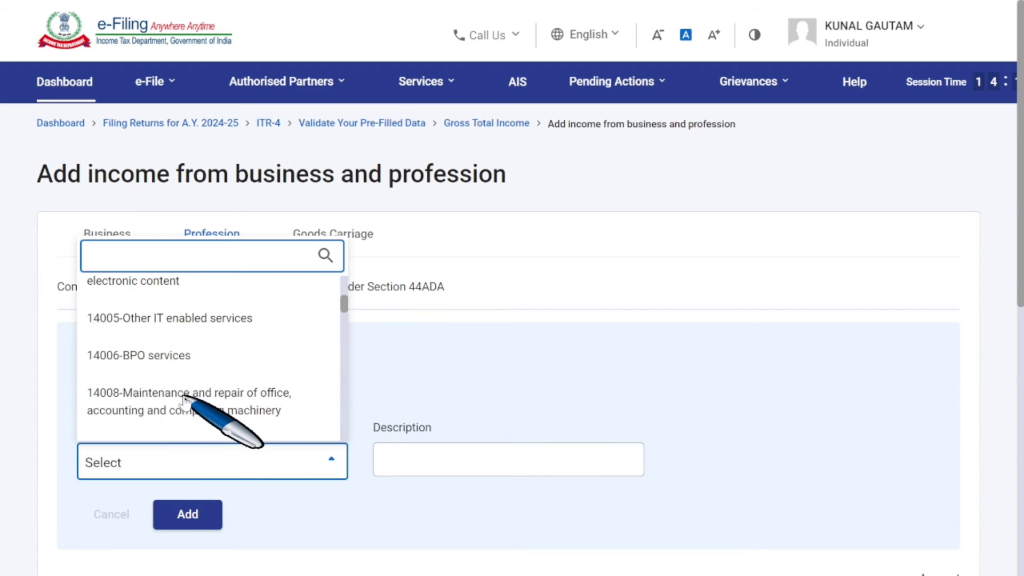
scroll(185, 402, down, 2)
scroll(185, 403, up, 4)
scroll(185, 403, down, 2)
scroll(185, 403, up, 5)
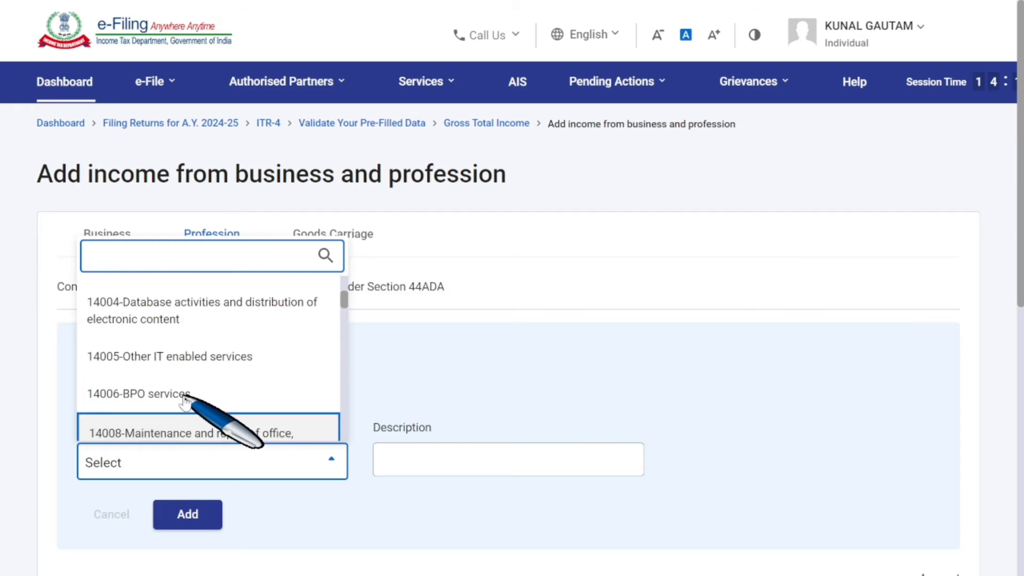
scroll(185, 403, down, 1)
scroll(185, 403, down, 7)
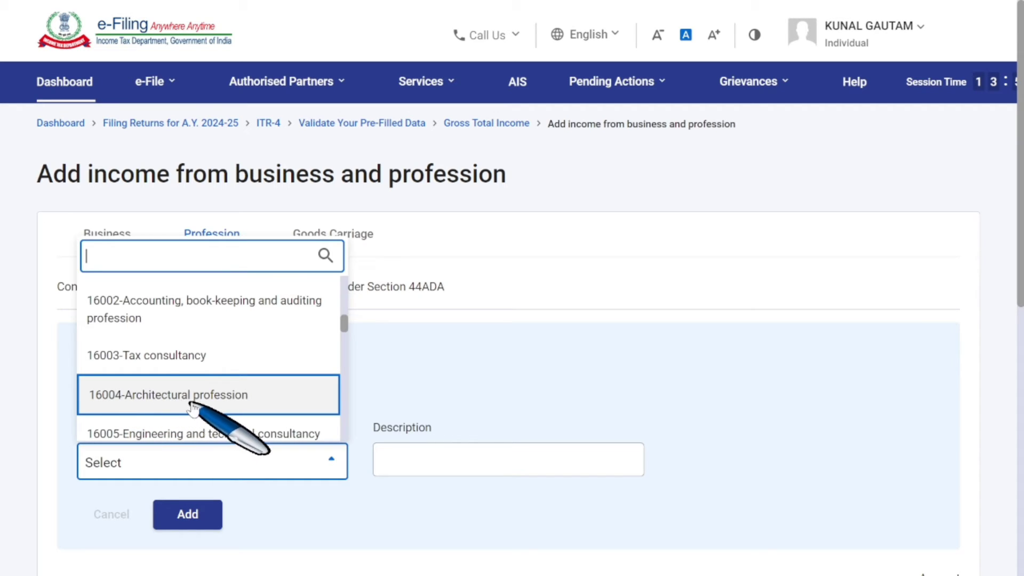
click(222, 408)
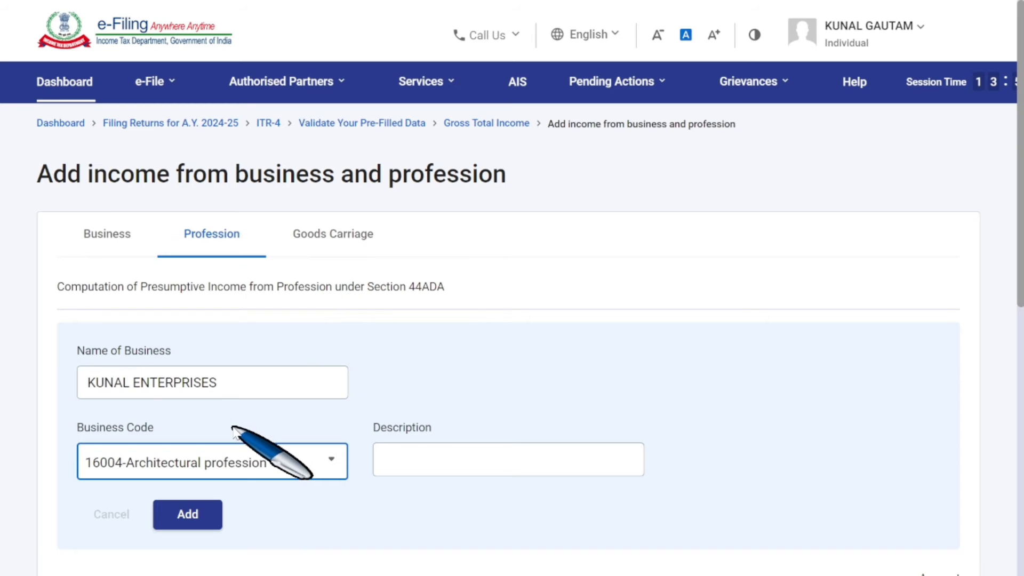
scroll(297, 457, down, 3)
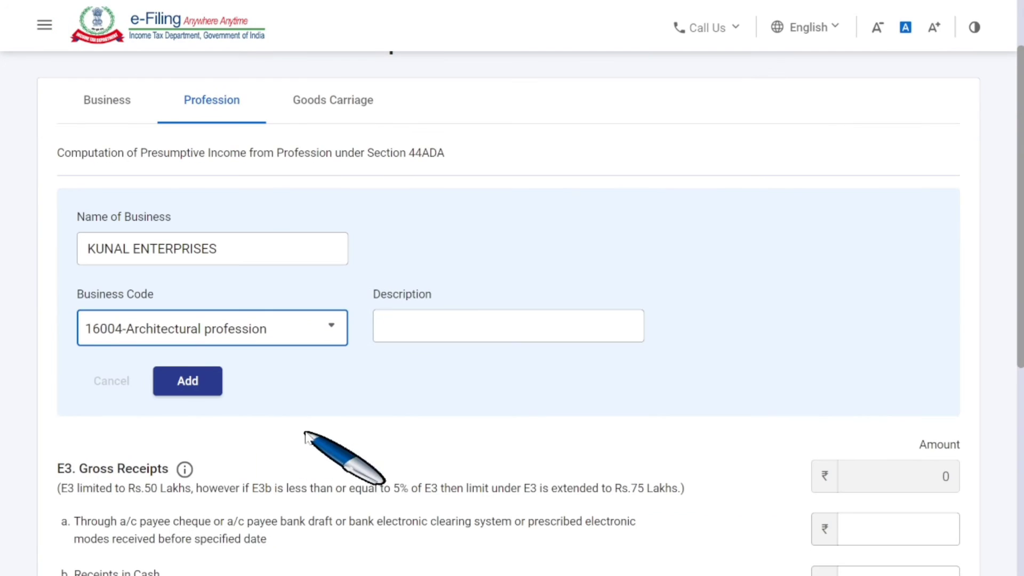
click(476, 328)
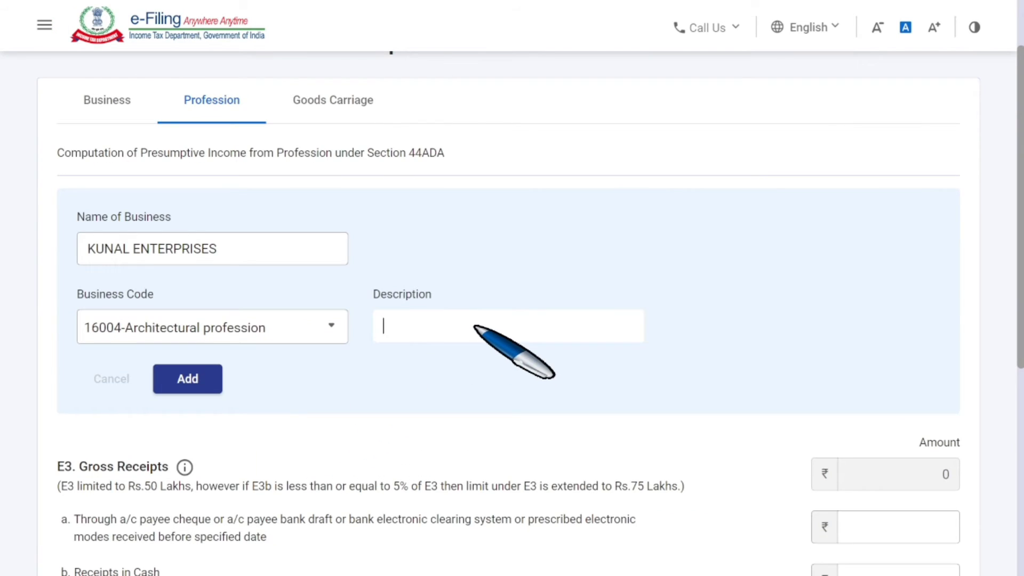
click(187, 380)
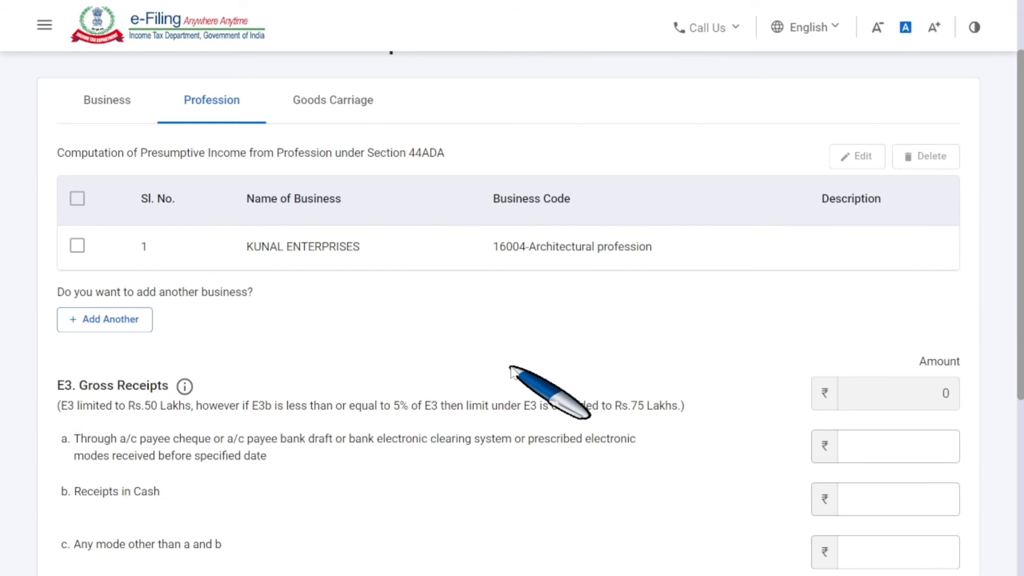
Step: Set the E3 gross receipts received through cheque, bank draft or electronic modes to 175000
scroll(510, 370, down, 2)
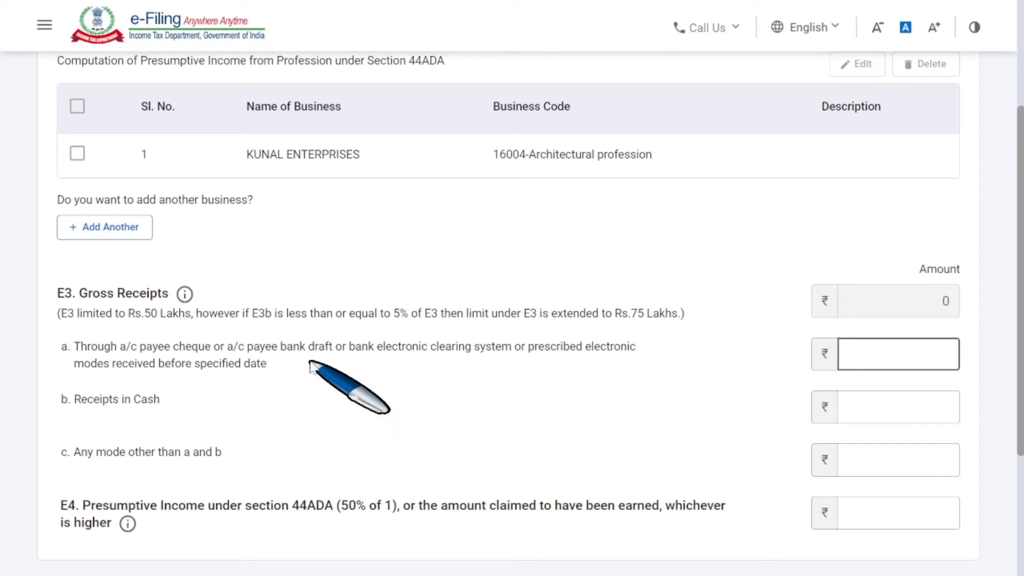
click(892, 359)
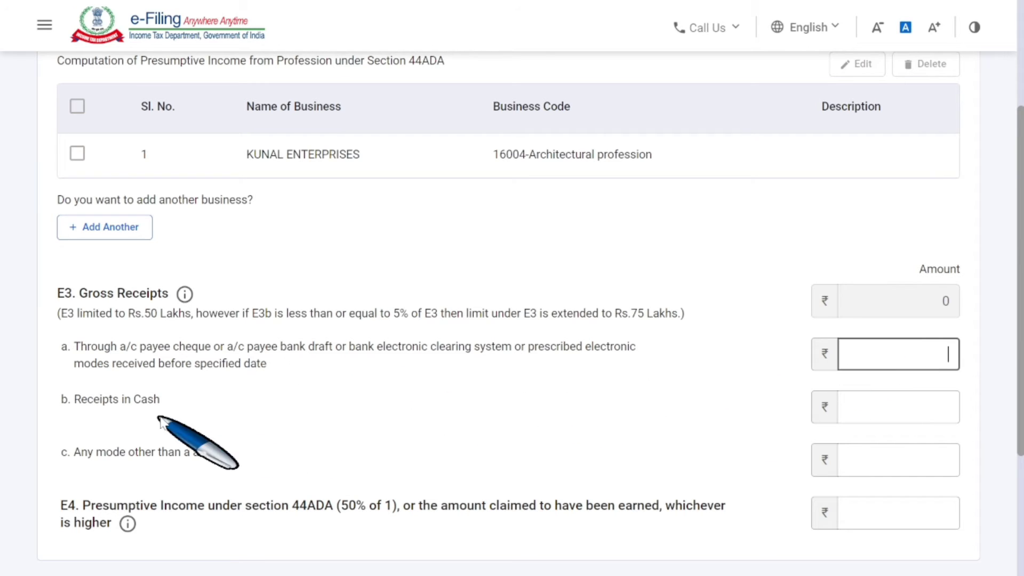
click(839, 415)
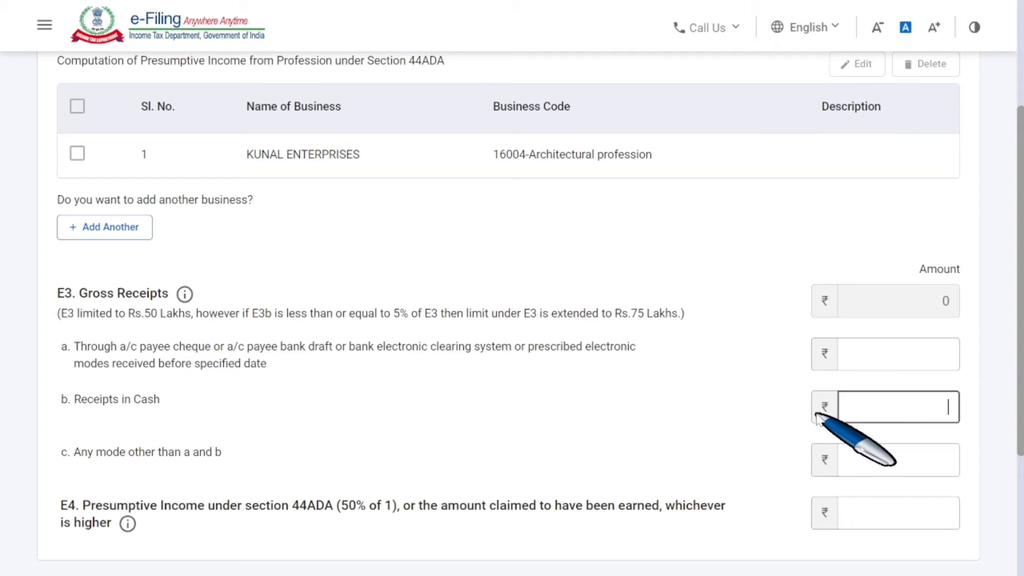
click(893, 361)
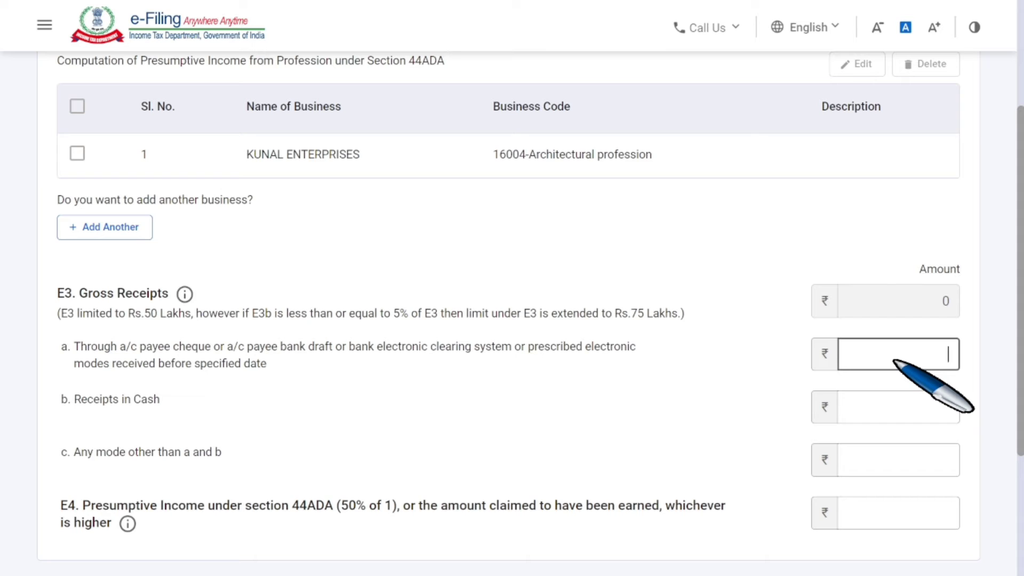
text(175000)
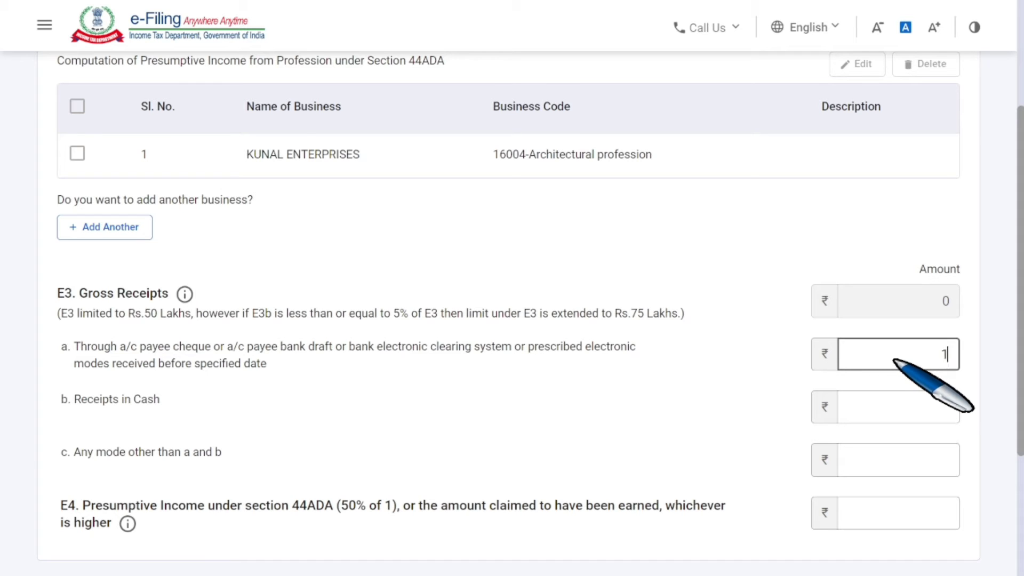
click(771, 255)
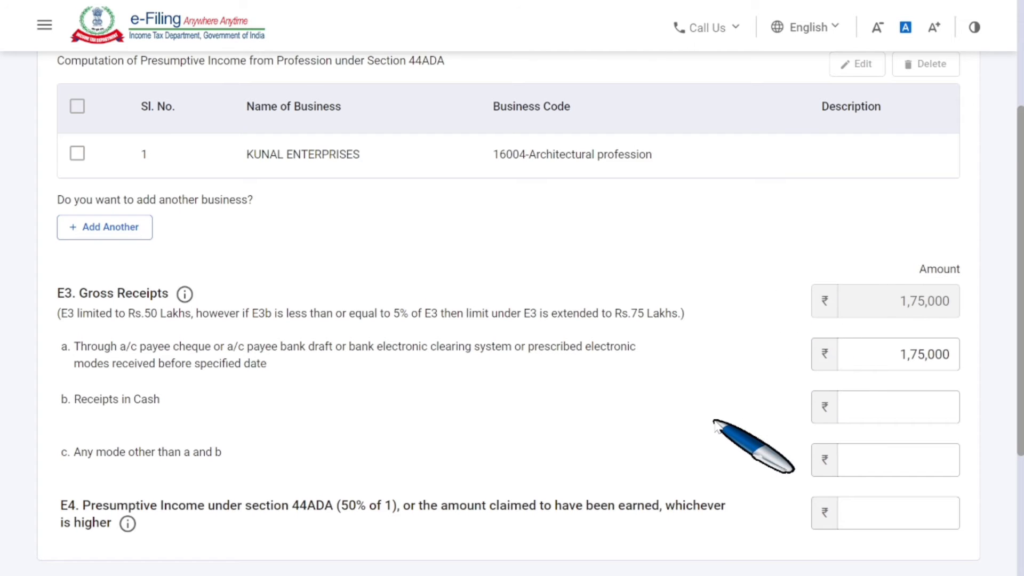
Step: Set the E4 presumptive income under section 44ADA to 90000 and add the profession income to the return
scroll(715, 421, down, 2)
click(893, 420)
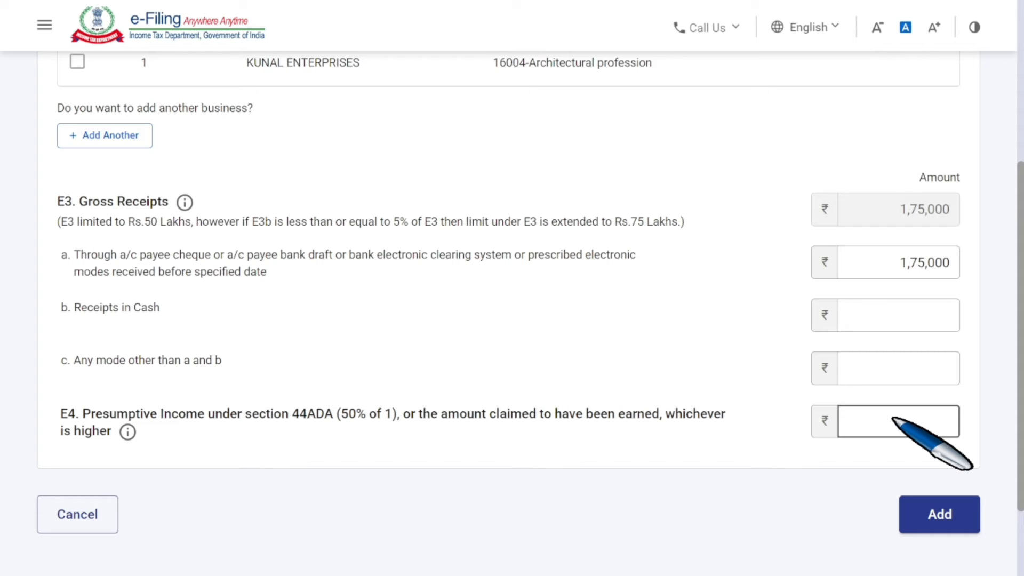
text(90000)
click(777, 369)
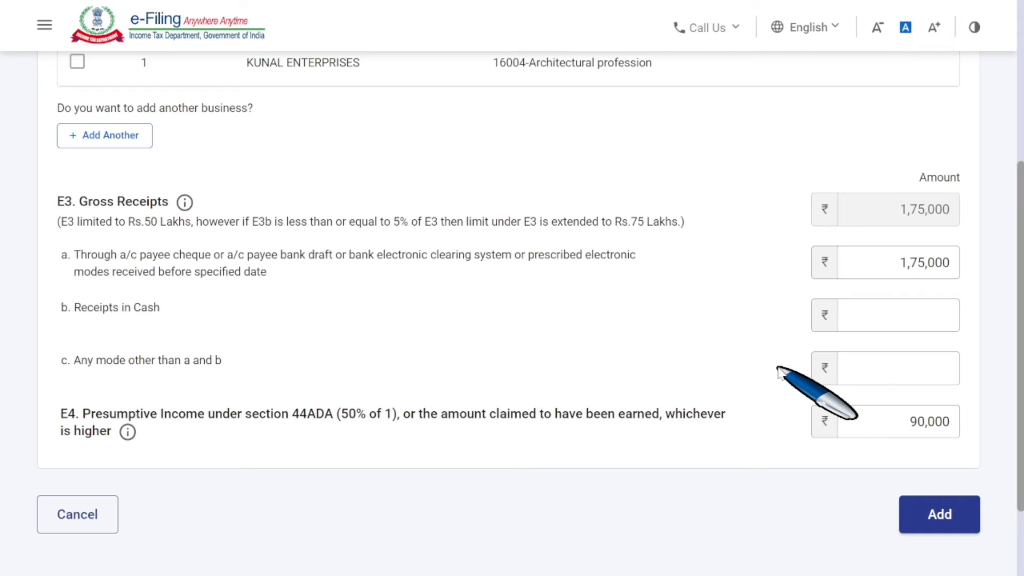
scroll(777, 369, down, 2)
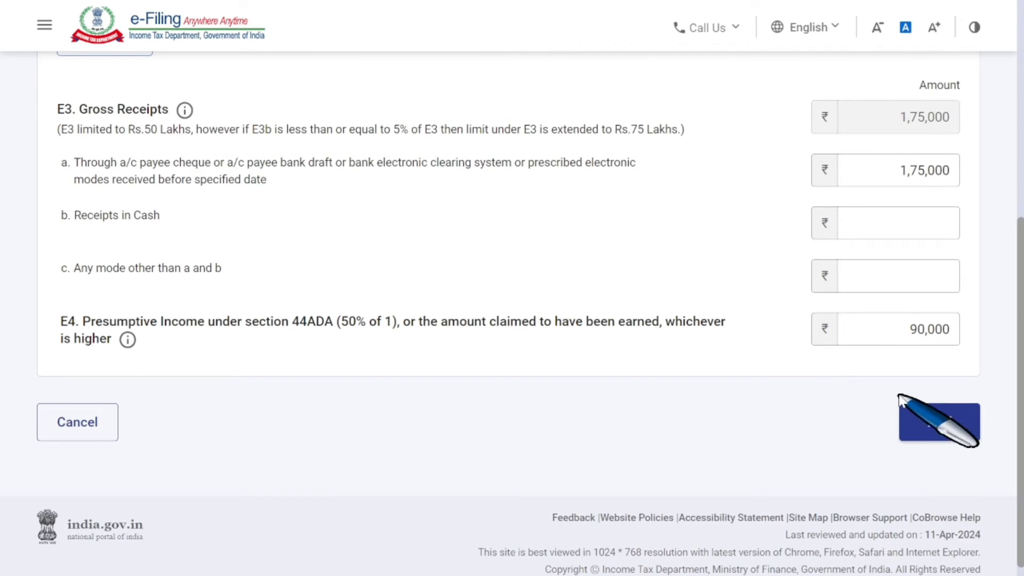
click(933, 431)
Step: Start adding income from other sources, answering Yes to savings bank interest with an amount of 10154
scroll(932, 432, down, 14)
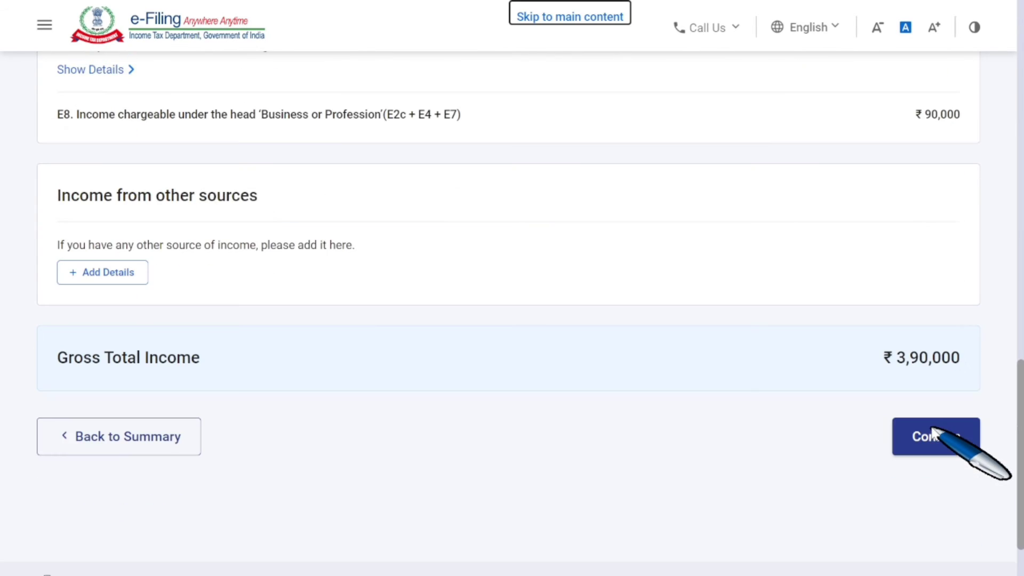
click(123, 272)
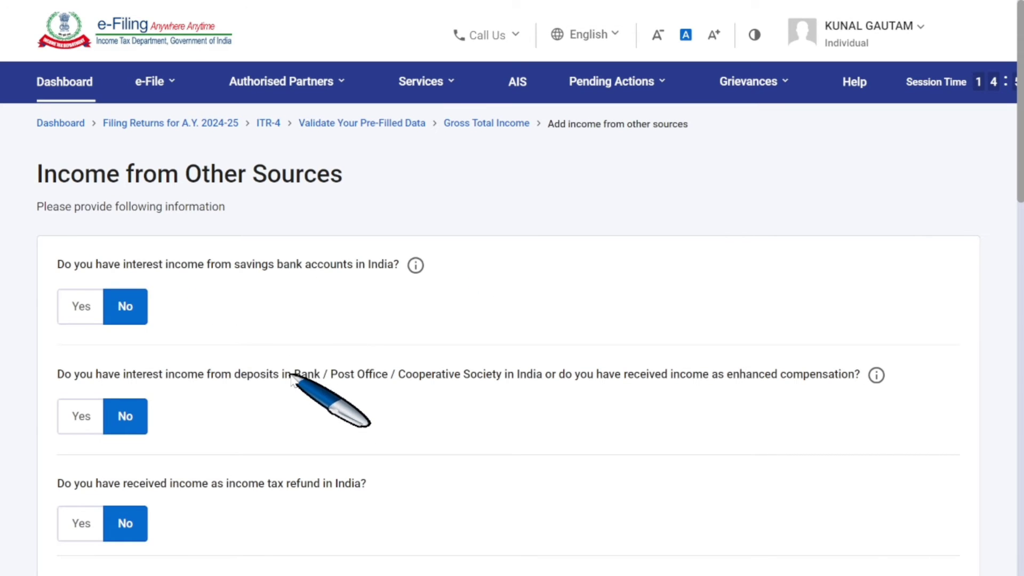
click(77, 308)
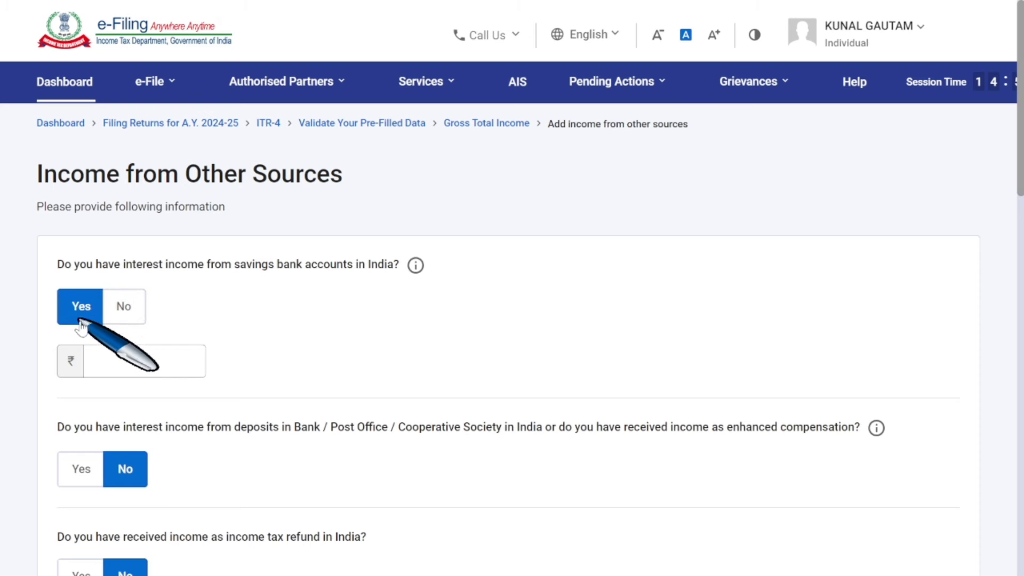
click(140, 361)
text(101)
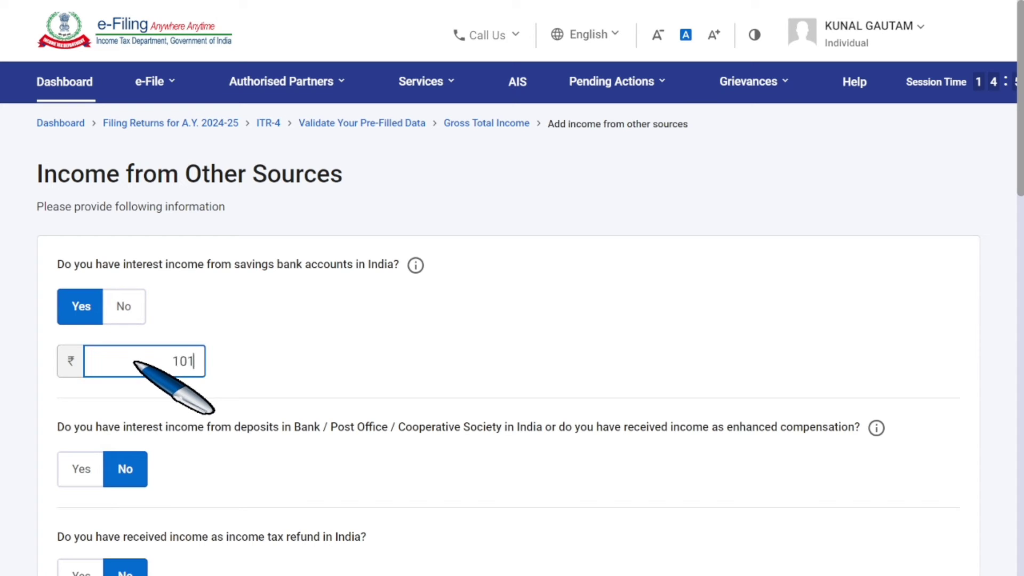
text(54)
click(267, 361)
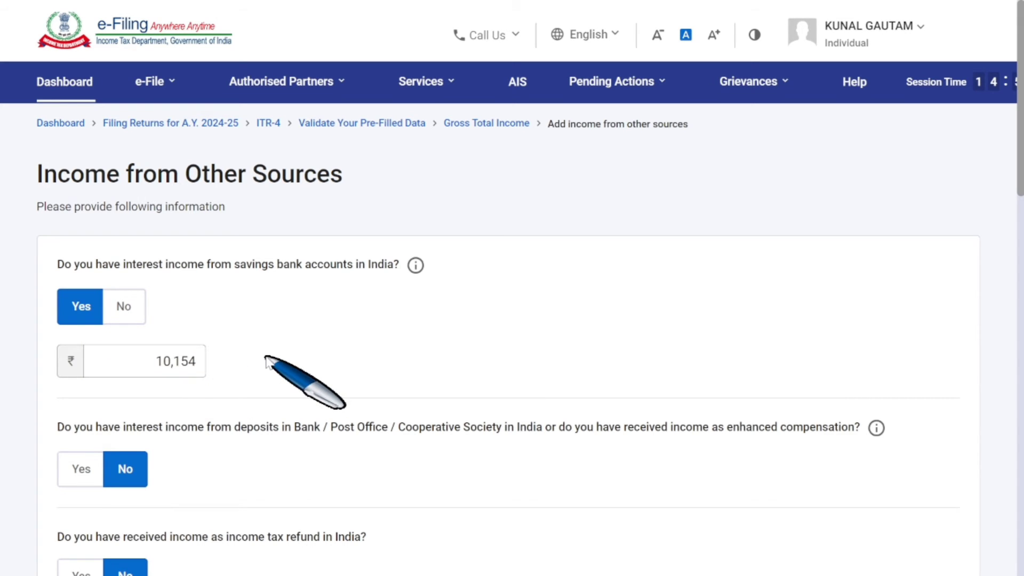
Step: Answer Yes to interest income from bank, post office or cooperative society deposits and set the amount to 26874
scroll(266, 361, down, 3)
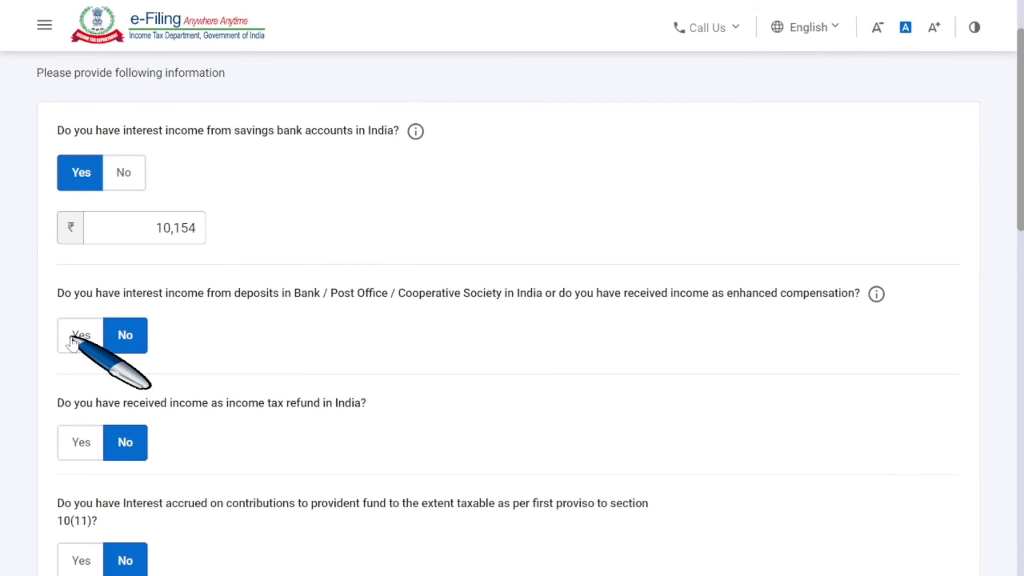
click(86, 341)
click(165, 397)
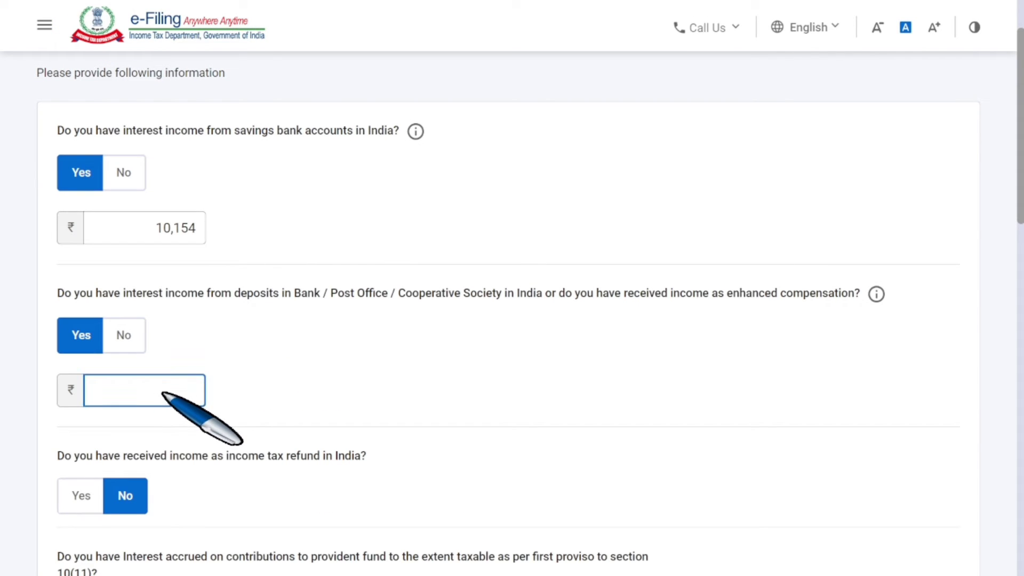
text(26874)
click(279, 378)
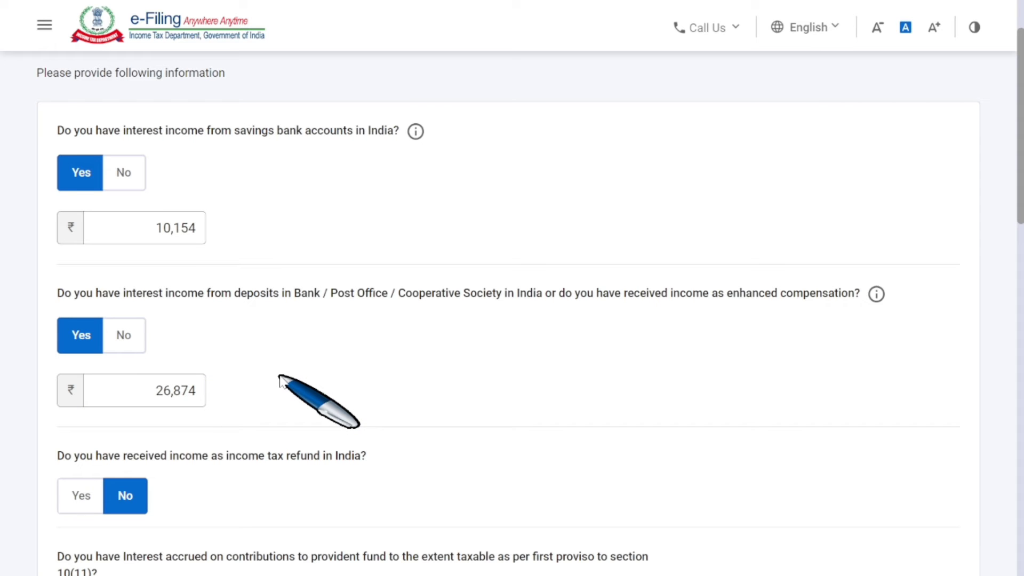
Step: Leave the remaining other-source income questions at No, continue and review the income source details down to the gross total income
scroll(279, 377, down, 7)
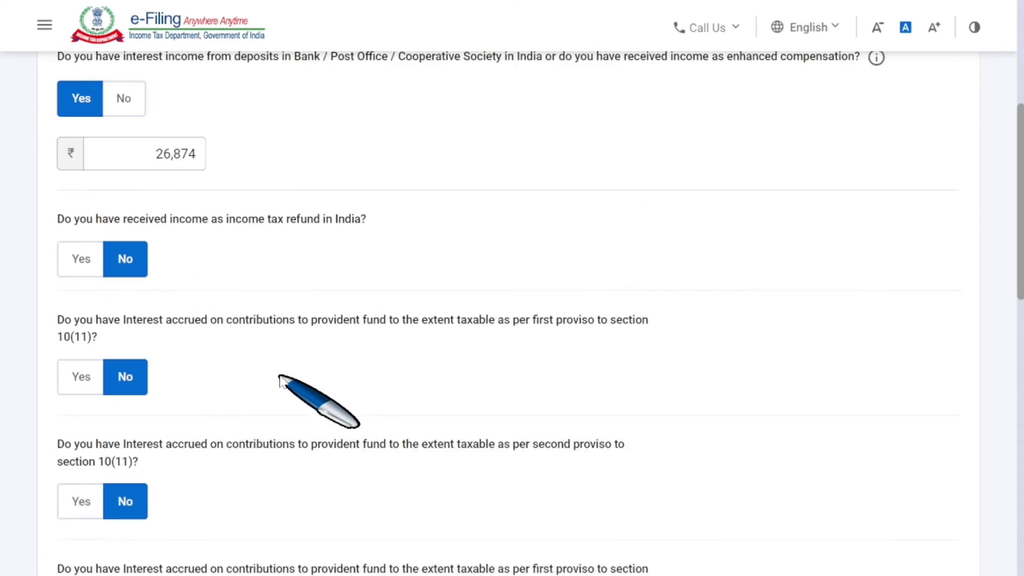
scroll(280, 378, down, 12)
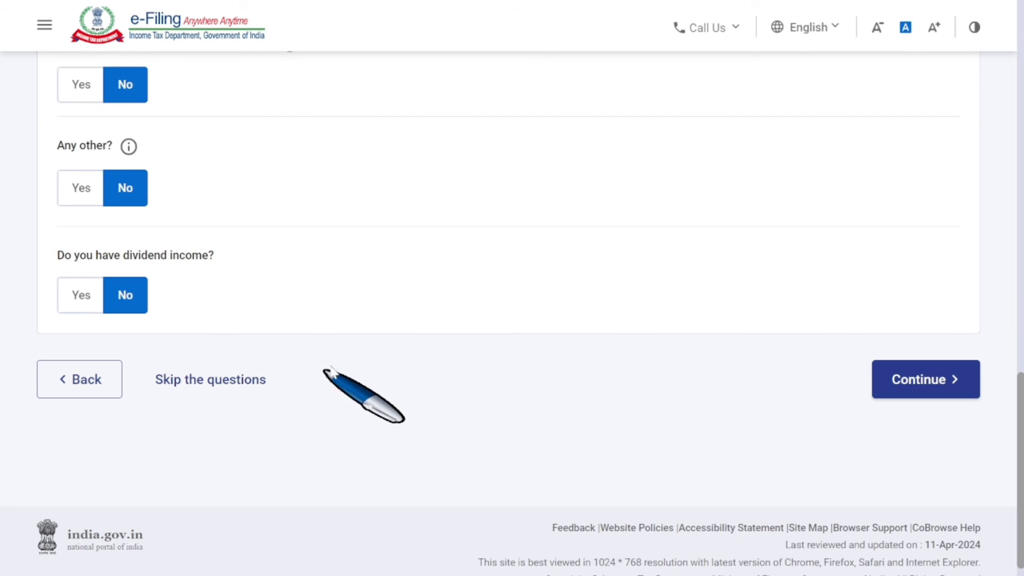
click(895, 388)
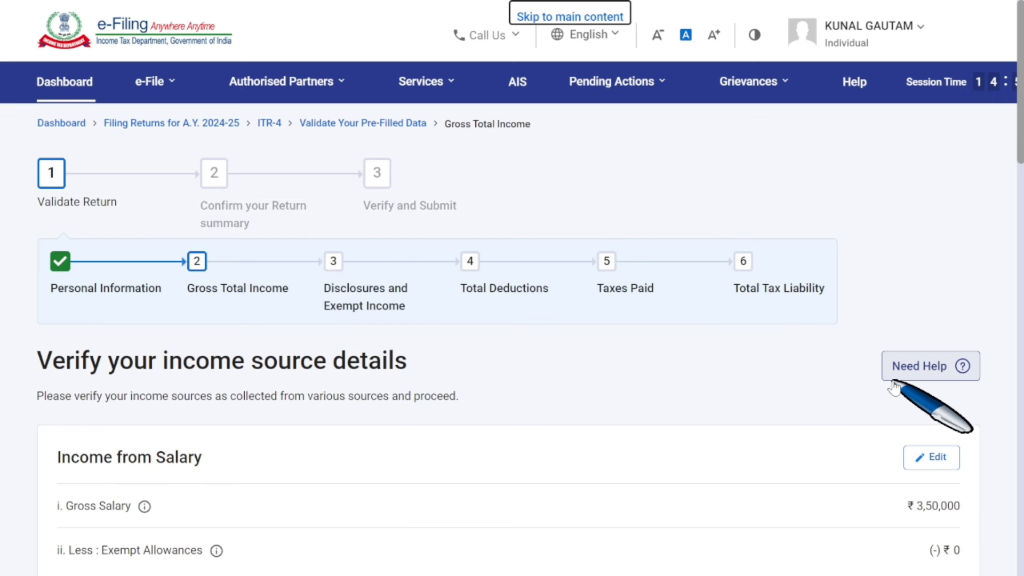
scroll(895, 387, down, 20)
scroll(894, 384, down, 3)
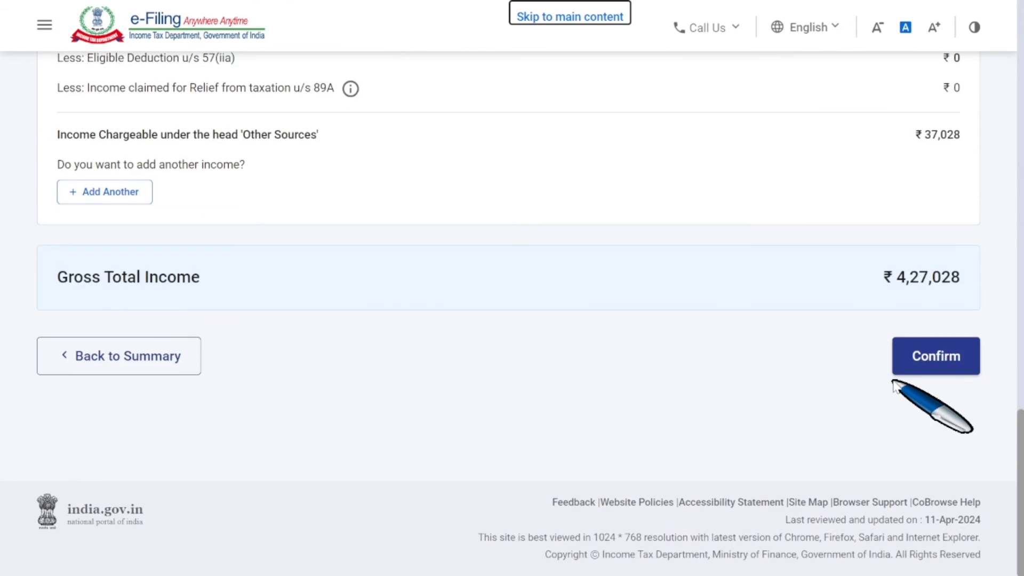
Step: Confirm the Gross Total Income section and start adding the financial particulars of the business under Disclosures and Exempt Income
click(926, 367)
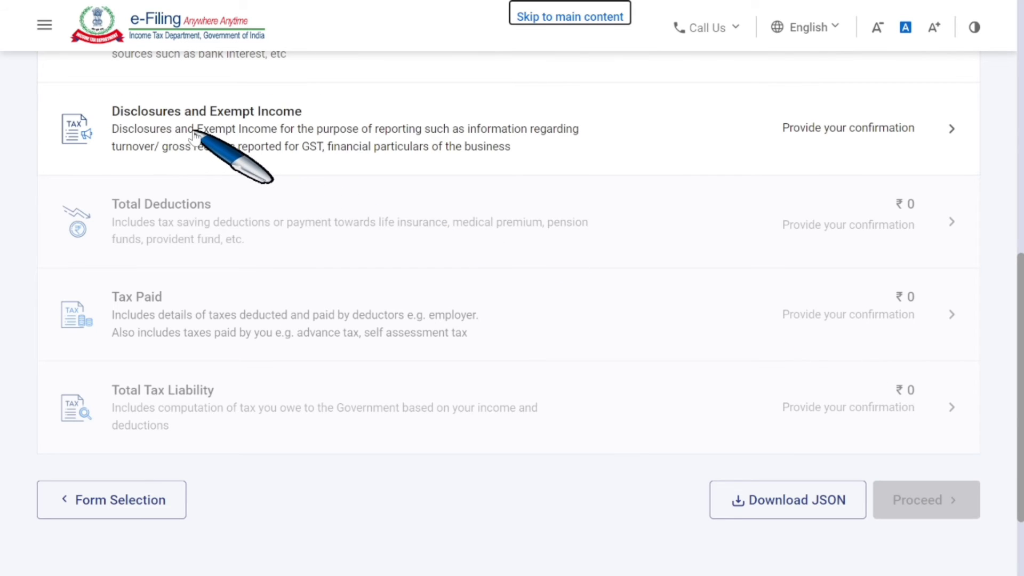
click(866, 139)
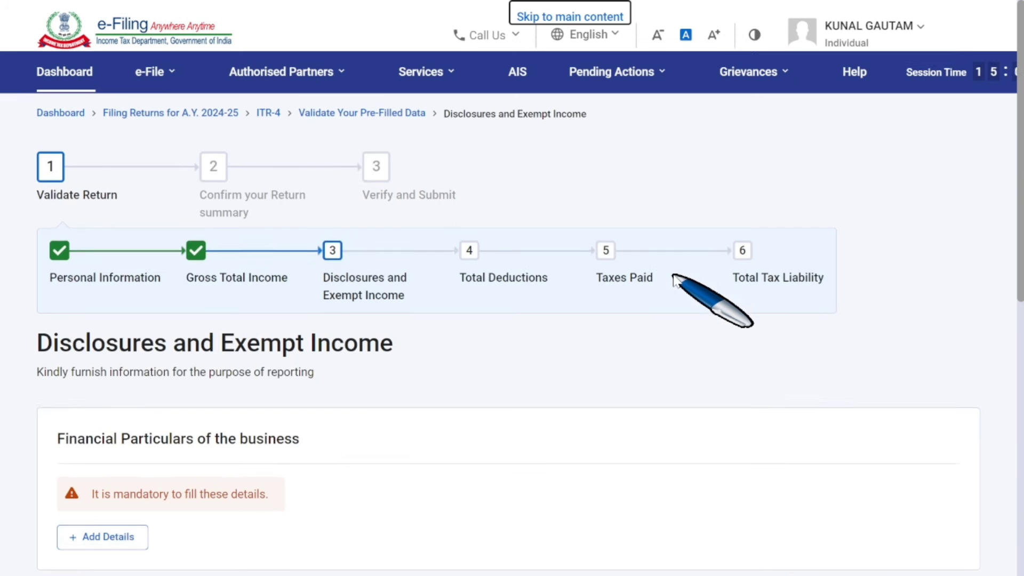
scroll(661, 285, down, 4)
click(105, 323)
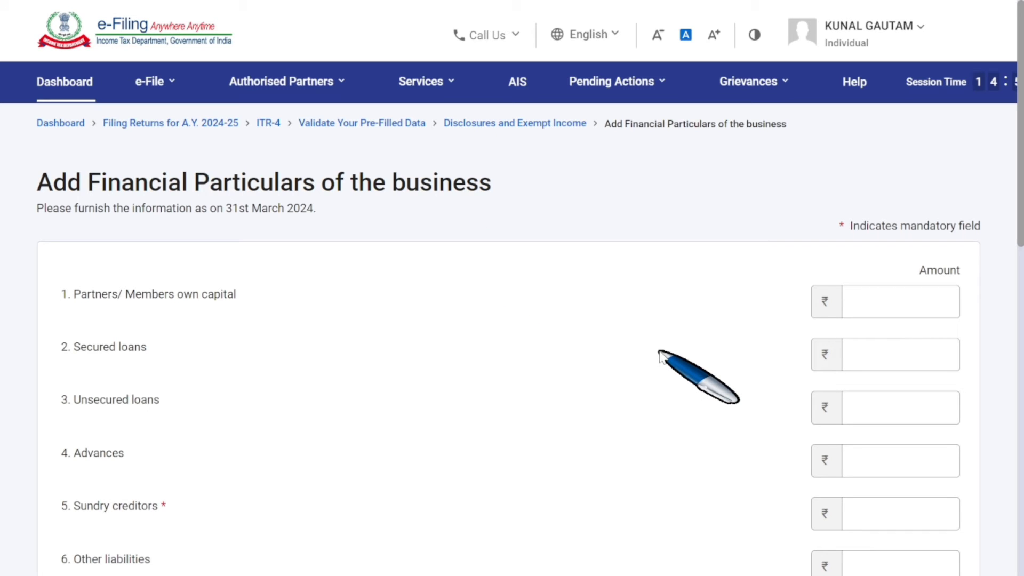
Step: Review the capital, liability and asset fields of the business's financial particulars down to total assets
scroll(661, 354, down, 3)
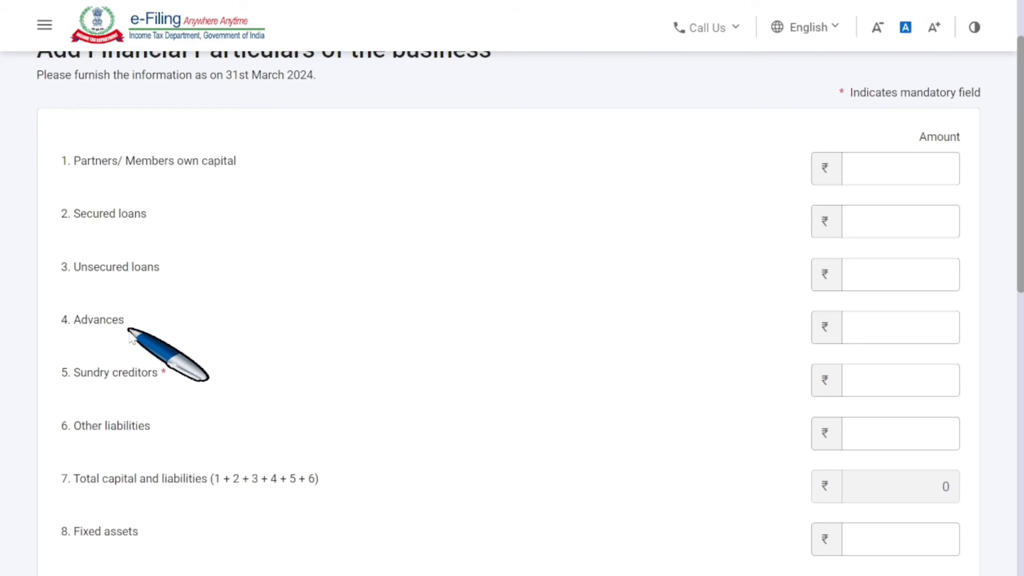
scroll(128, 374, down, 2)
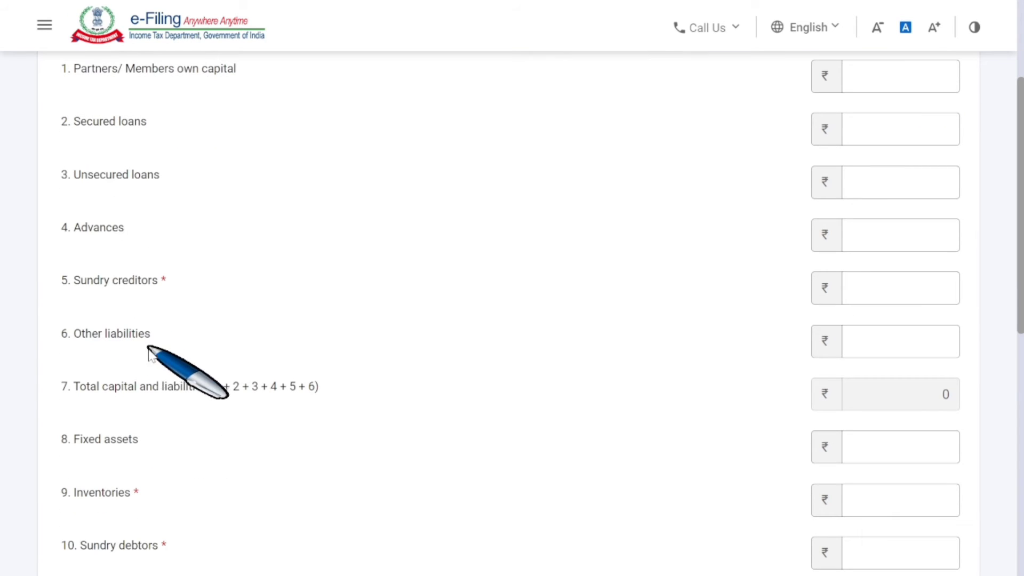
scroll(122, 440, down, 2)
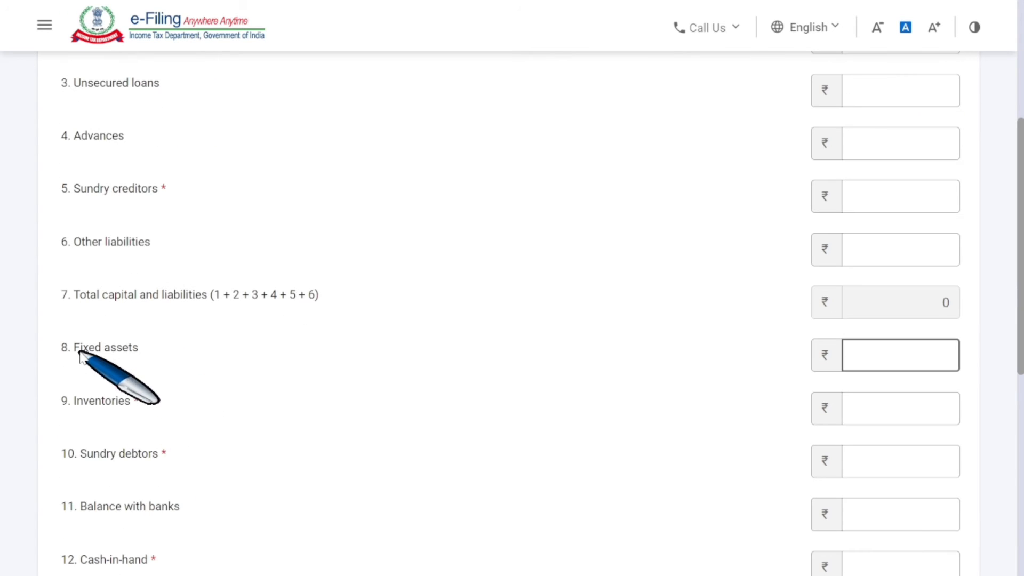
scroll(119, 411, down, 2)
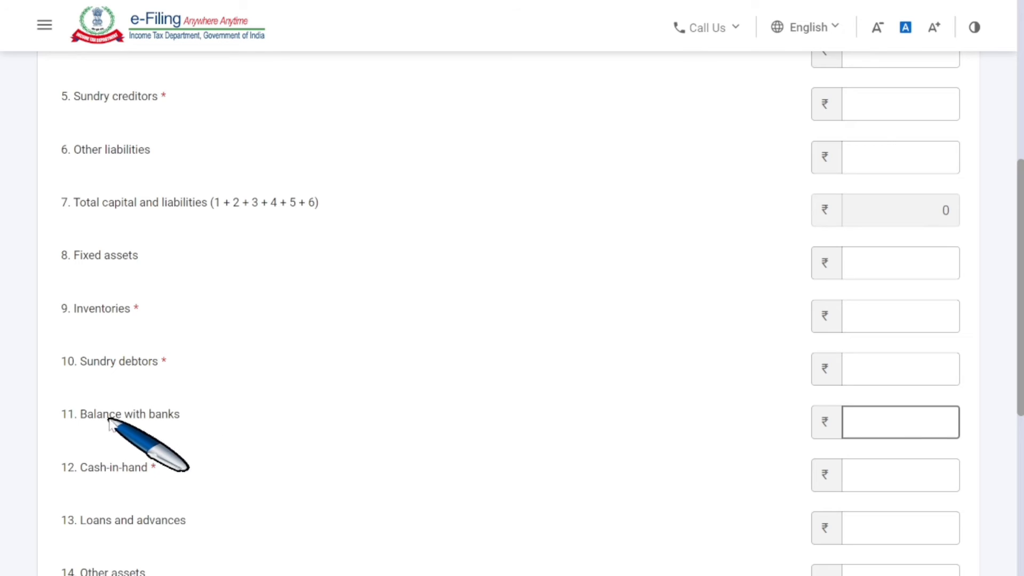
scroll(134, 472, down, 2)
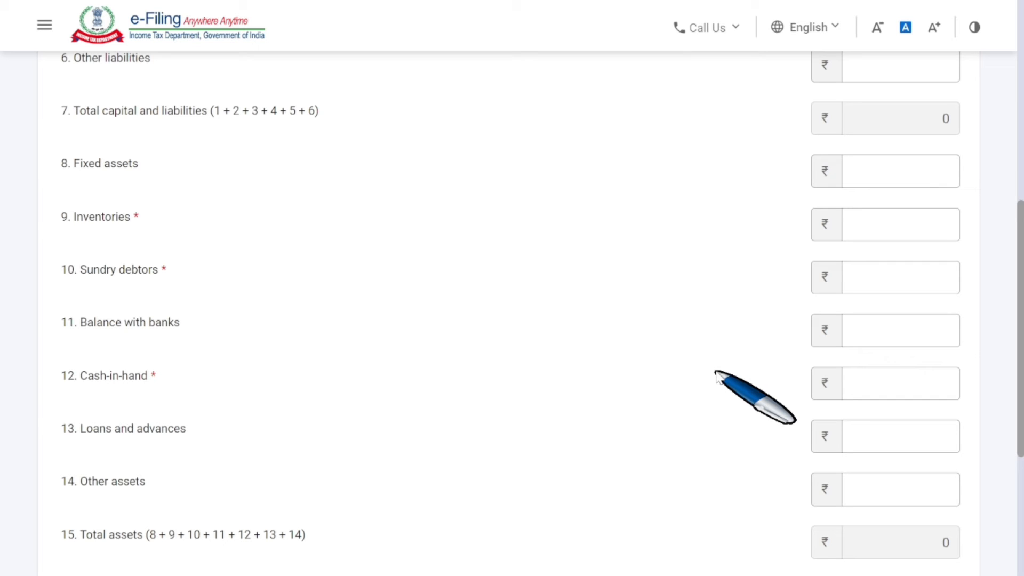
scroll(716, 375, up, 2)
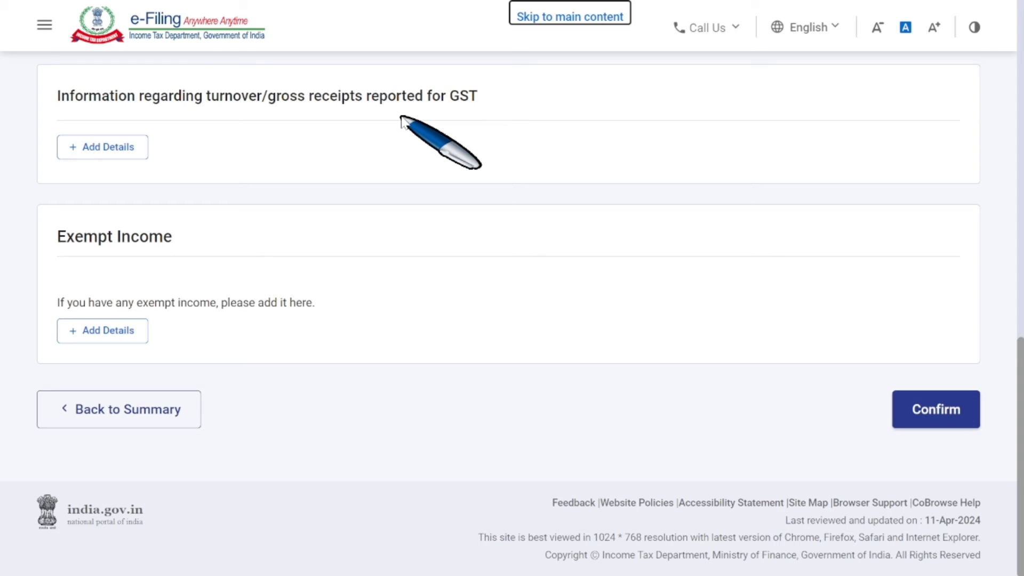
click(124, 152)
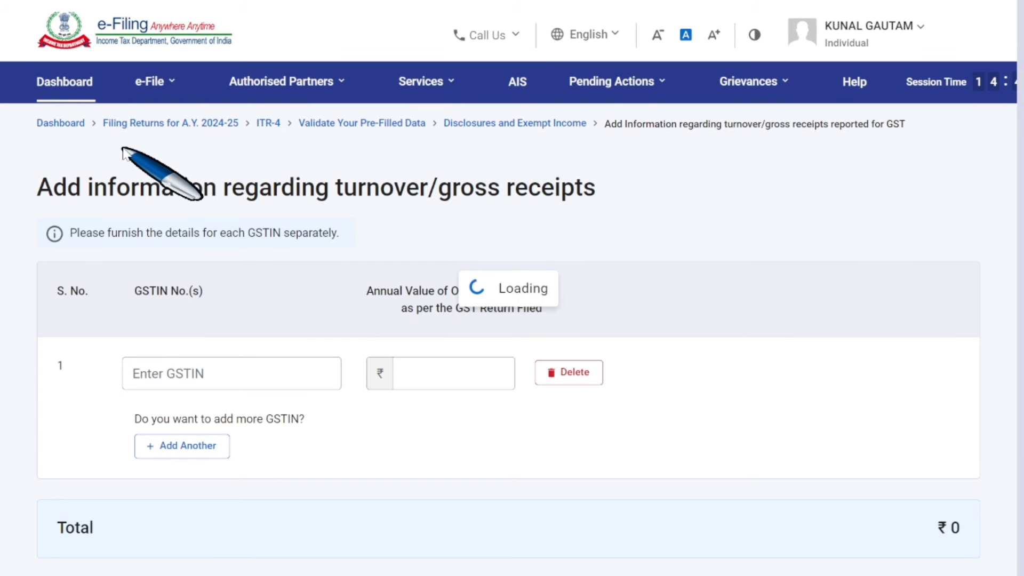
click(224, 373)
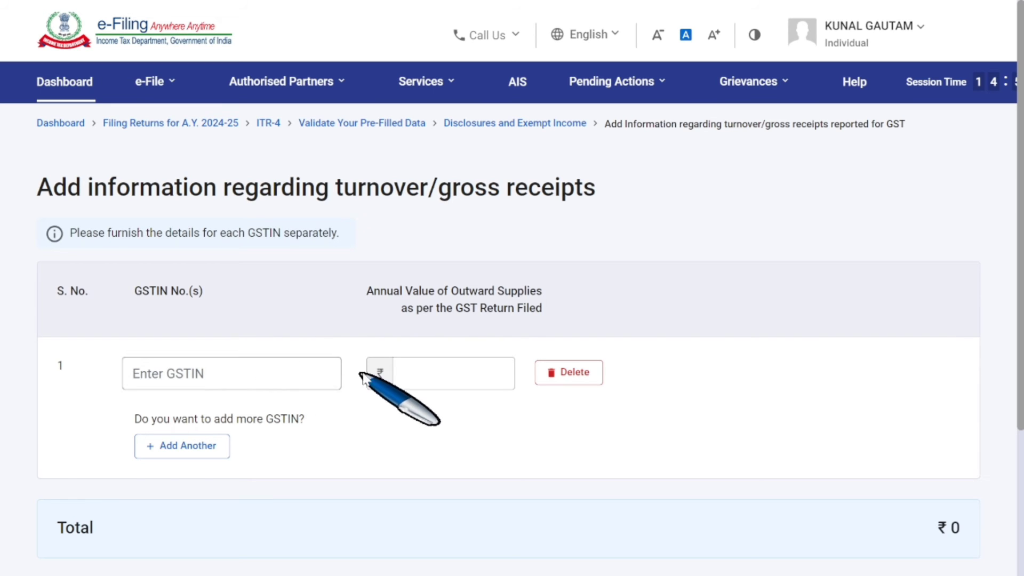
click(455, 384)
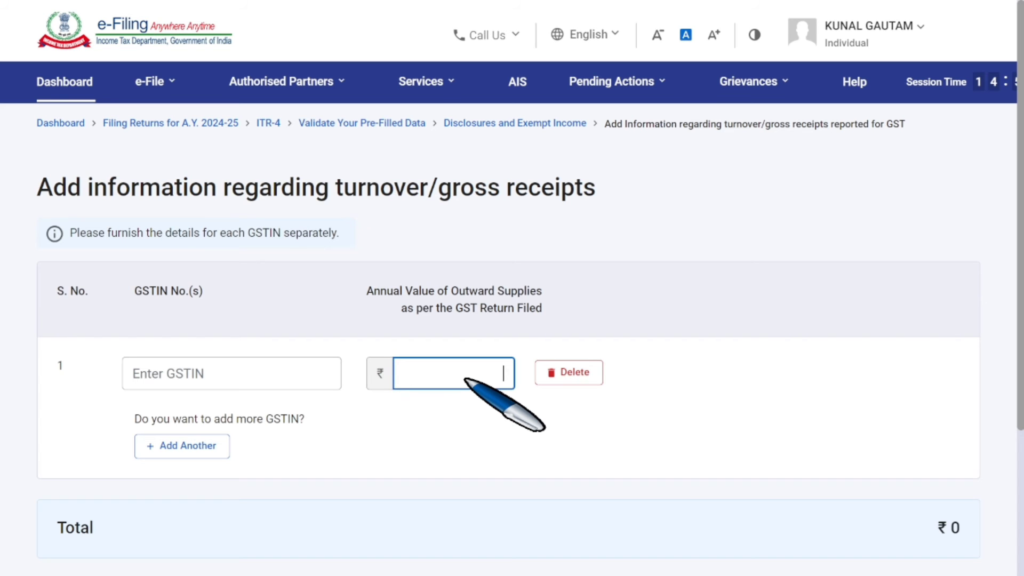
scroll(480, 394, down, 4)
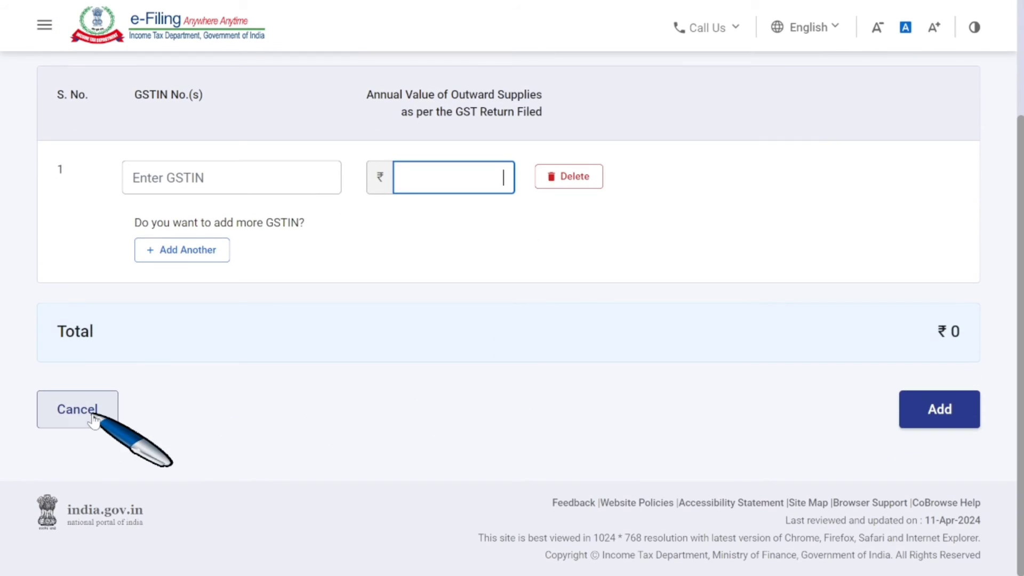
click(94, 419)
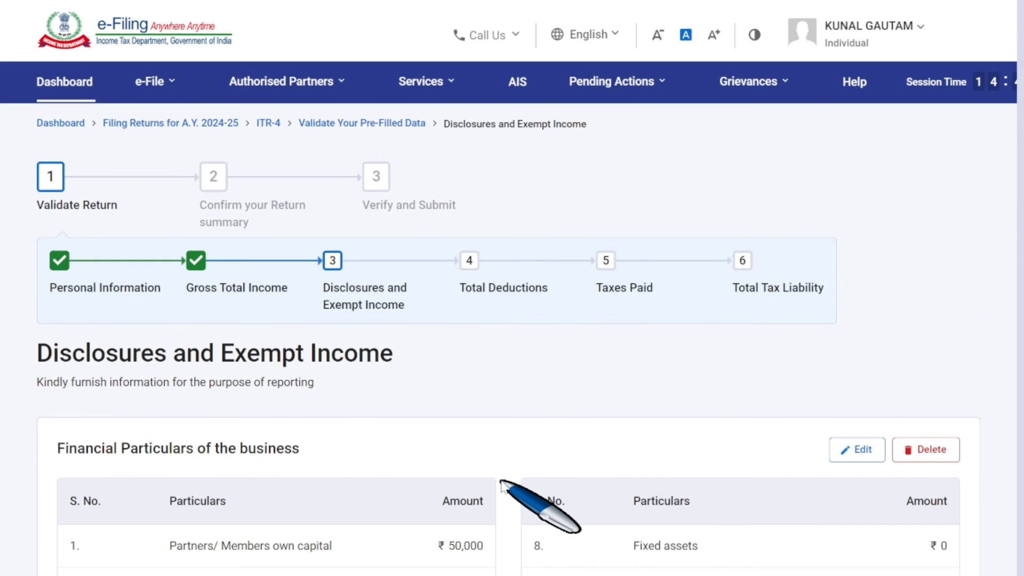
Step: Confirm the Disclosures and Exempt Income section, and confirm Total Deductions without adding any deduction
scroll(501, 483, down, 20)
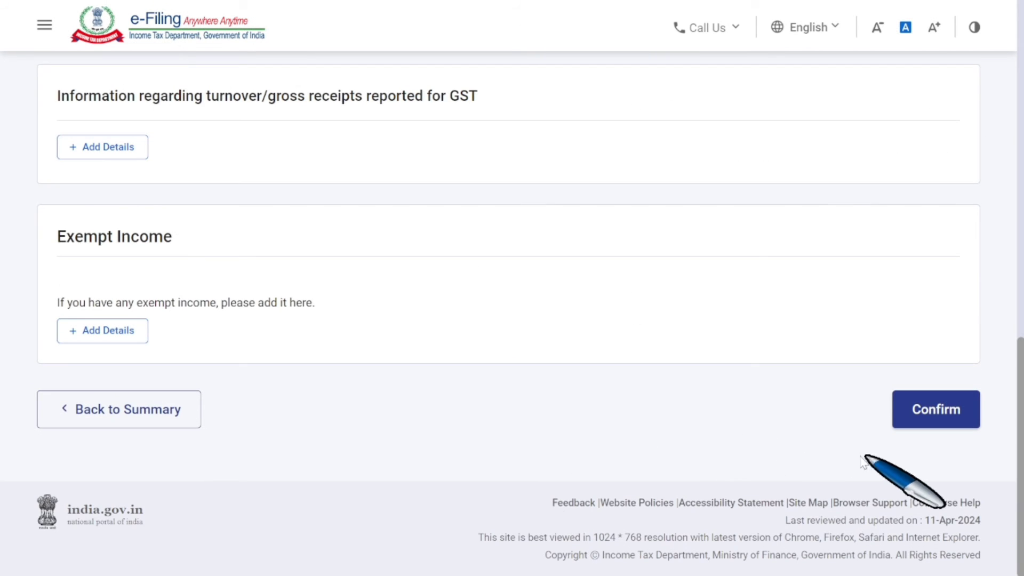
click(936, 411)
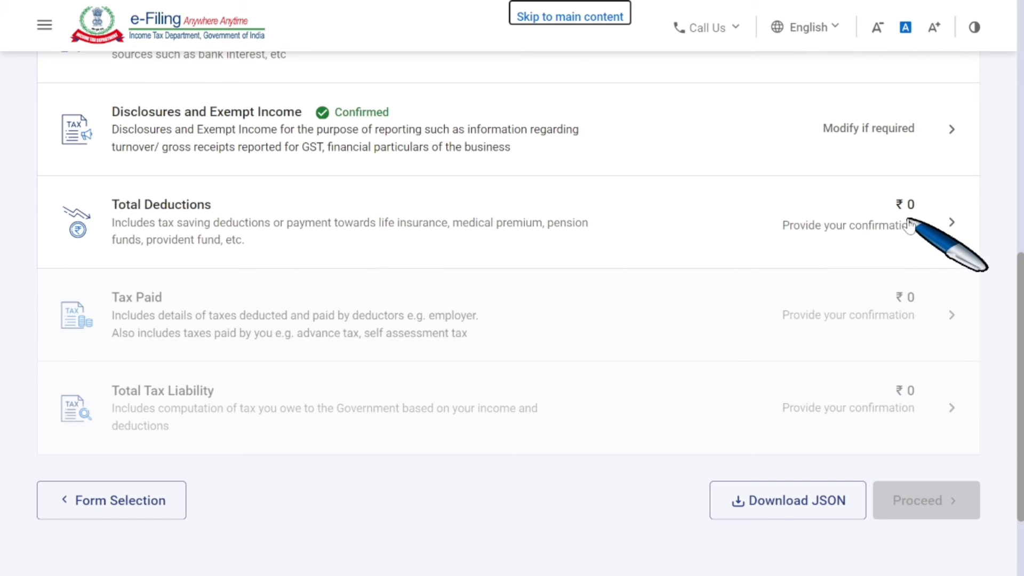
click(882, 239)
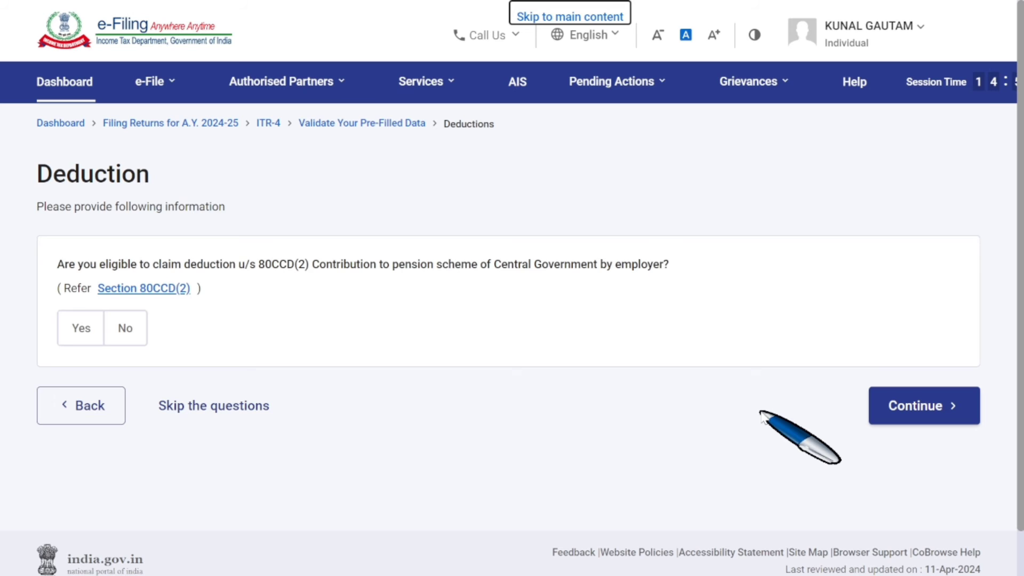
click(906, 410)
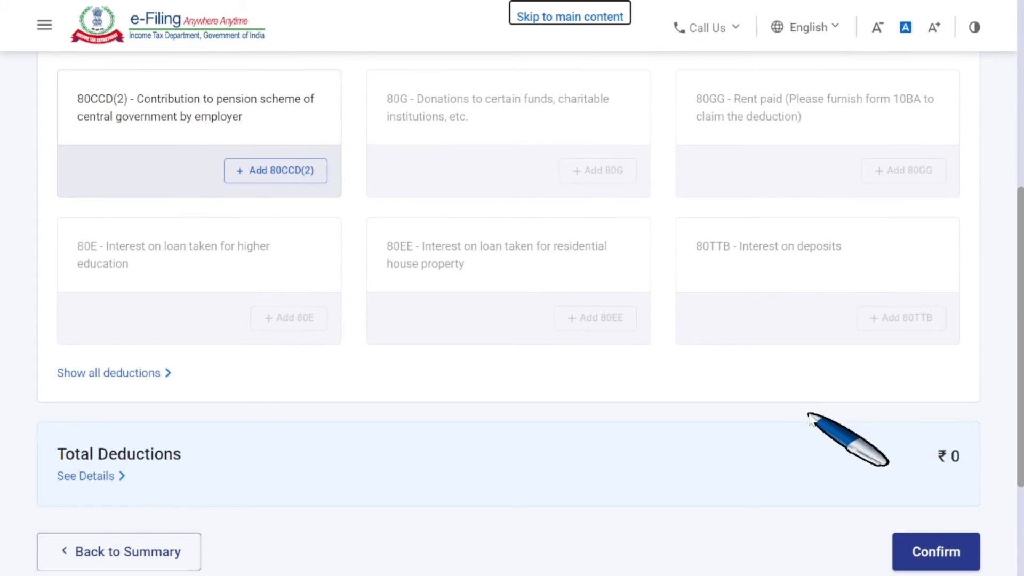
scroll(809, 419, down, 3)
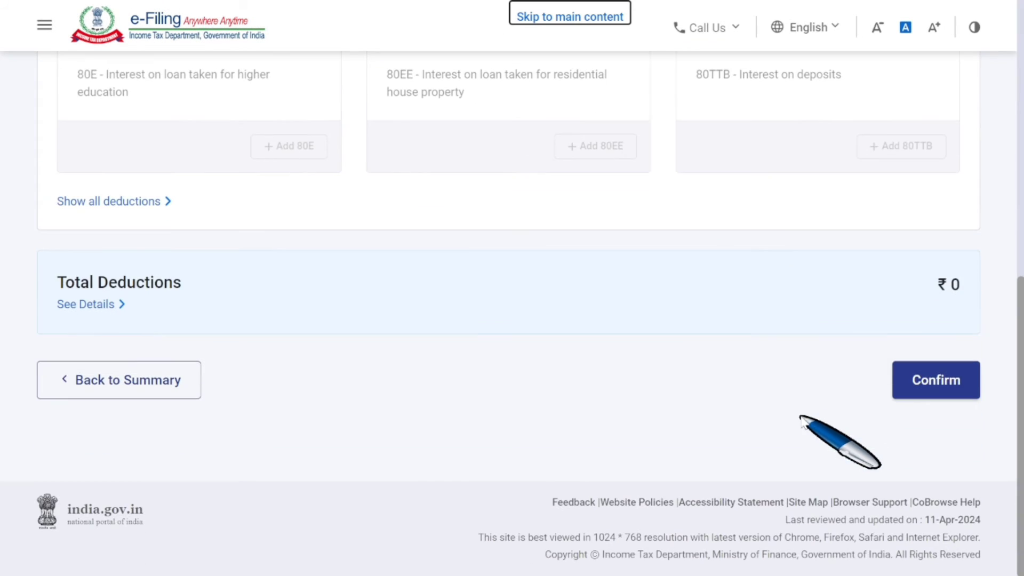
click(934, 385)
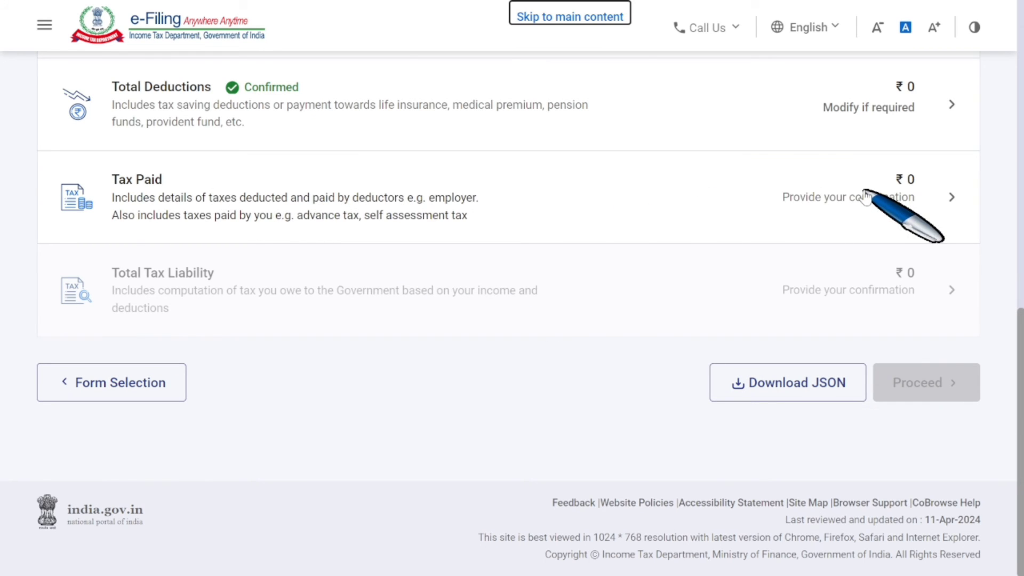
Step: Verify the TDS, TCS, advance tax and self-assessment tax details in the Tax Paid section and confirm it
click(851, 198)
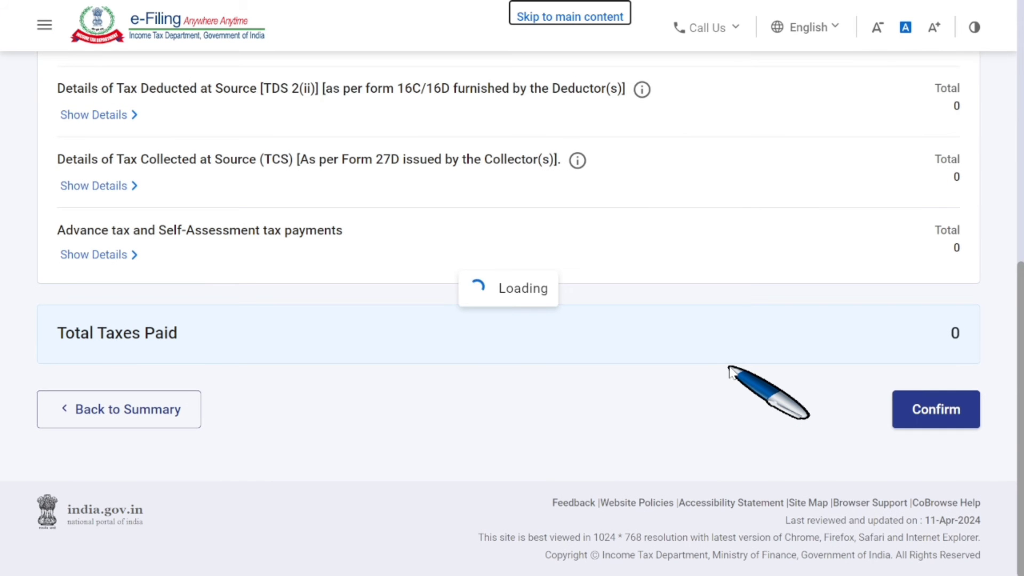
scroll(731, 376, down, 3)
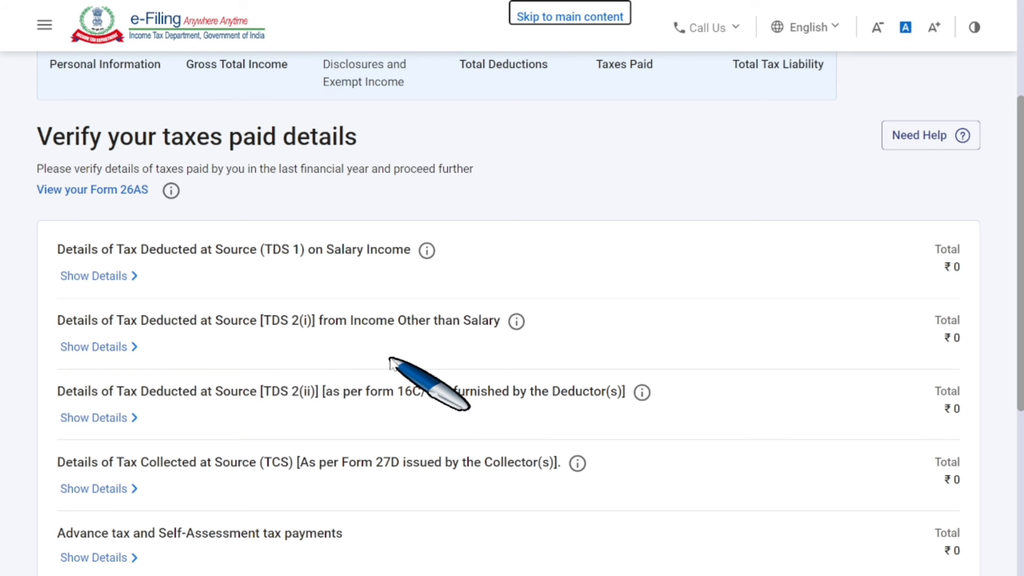
scroll(390, 361, down, 3)
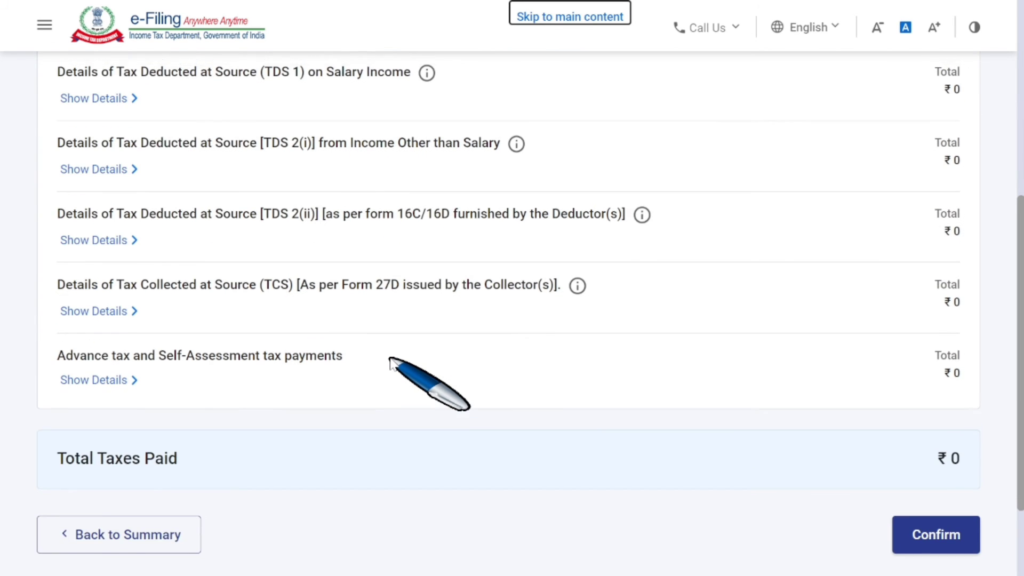
scroll(392, 361, up, 2)
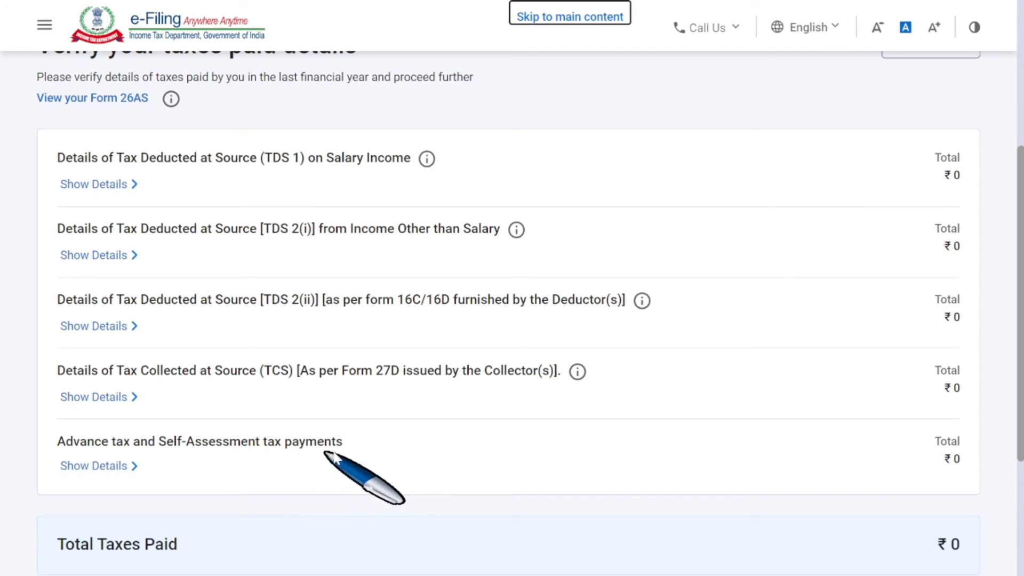
scroll(605, 440, down, 4)
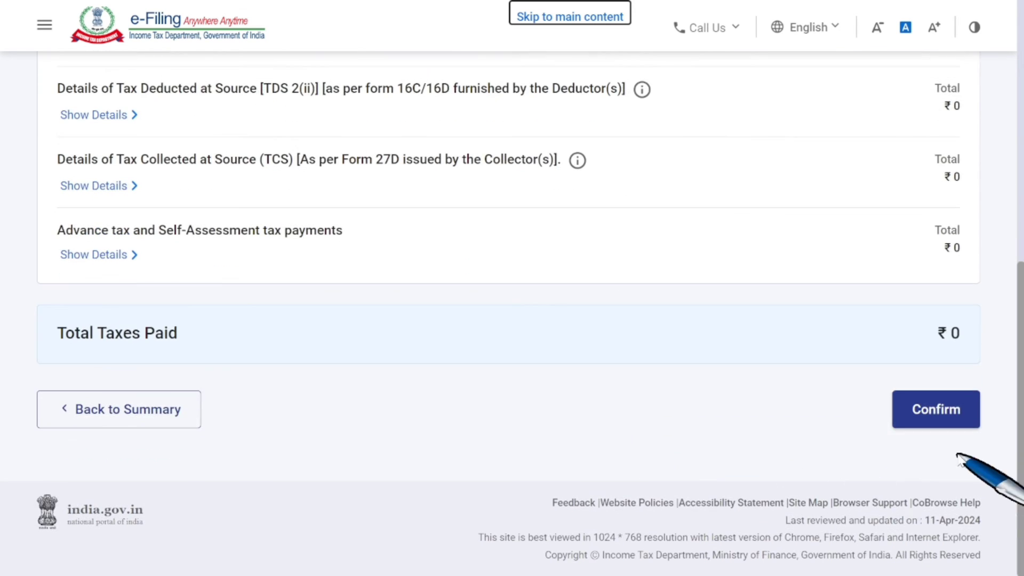
click(942, 419)
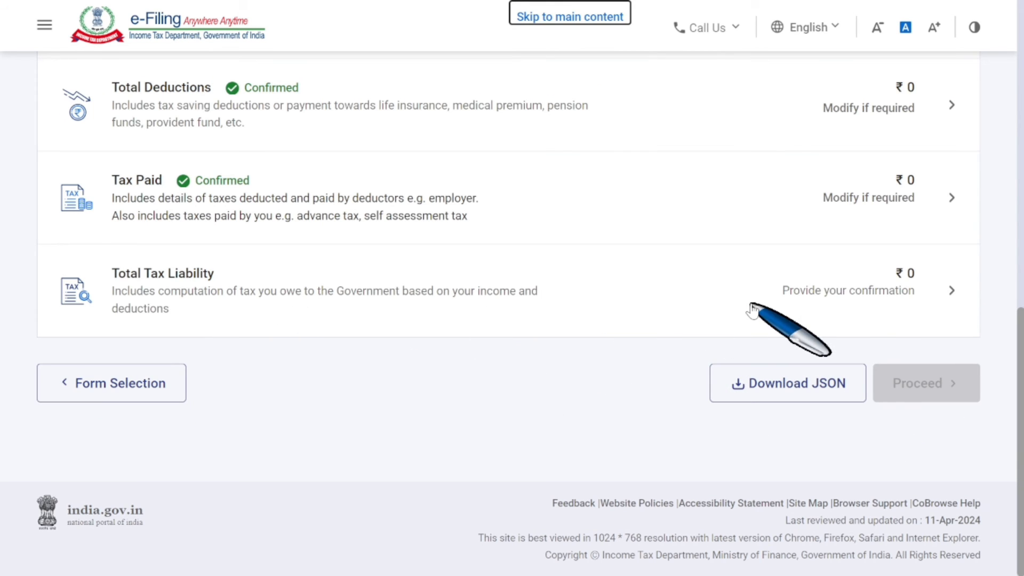
Step: Verify the computation of income, tax, interest and fees in the Total Tax Liability section and confirm it
click(906, 303)
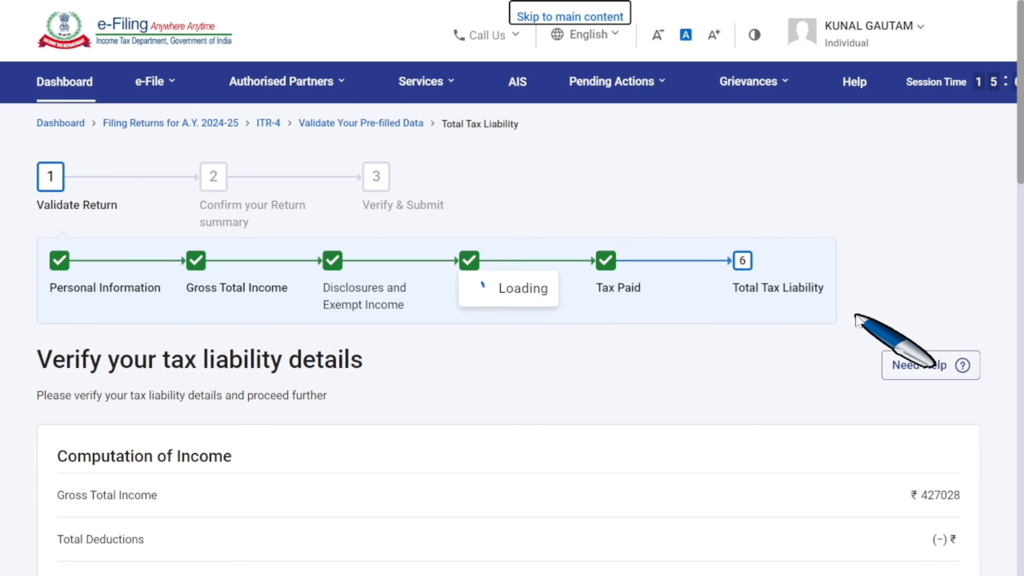
scroll(856, 325, down, 6)
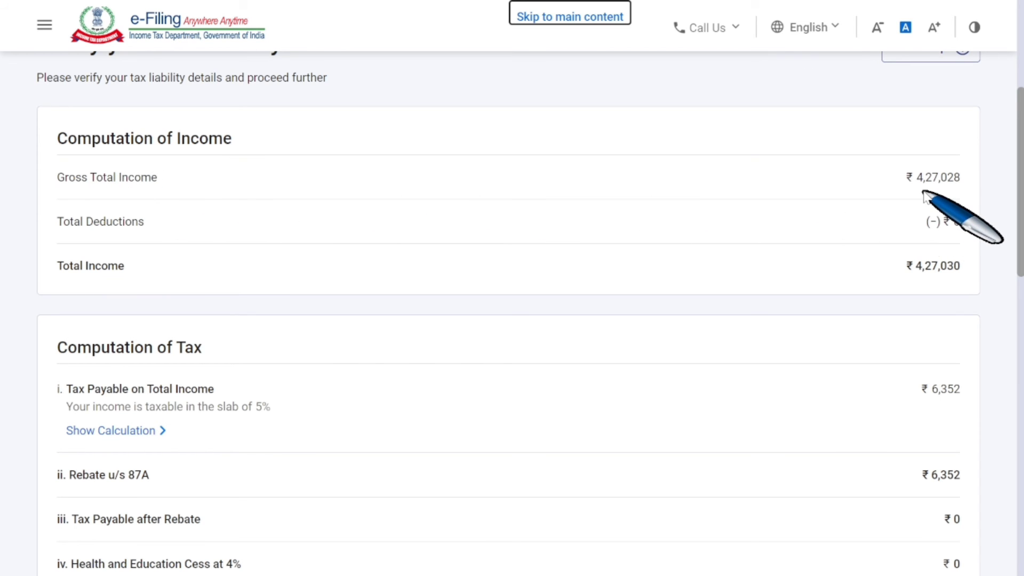
scroll(925, 198, down, 2)
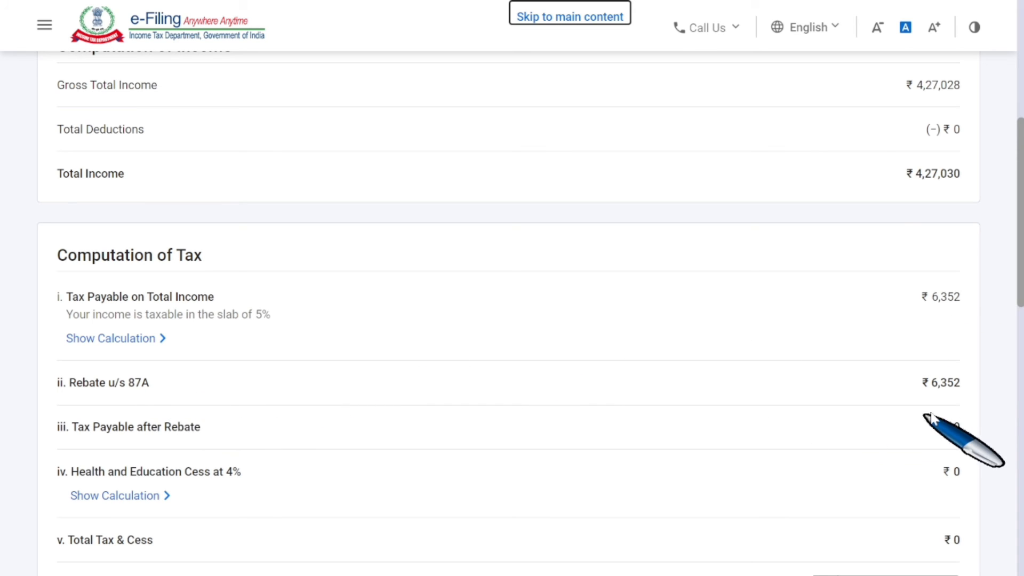
scroll(933, 416, down, 10)
scroll(934, 416, down, 3)
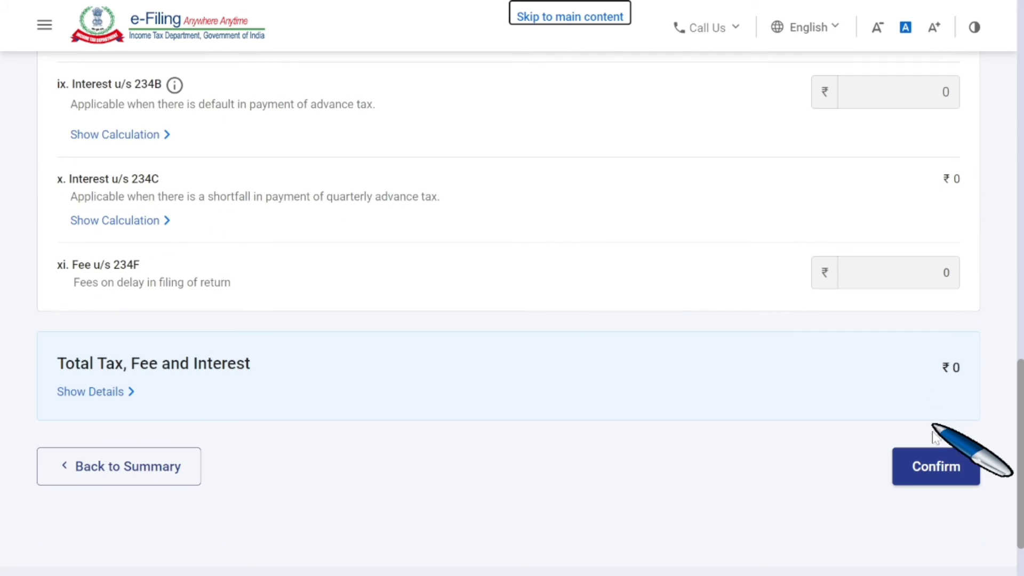
click(937, 467)
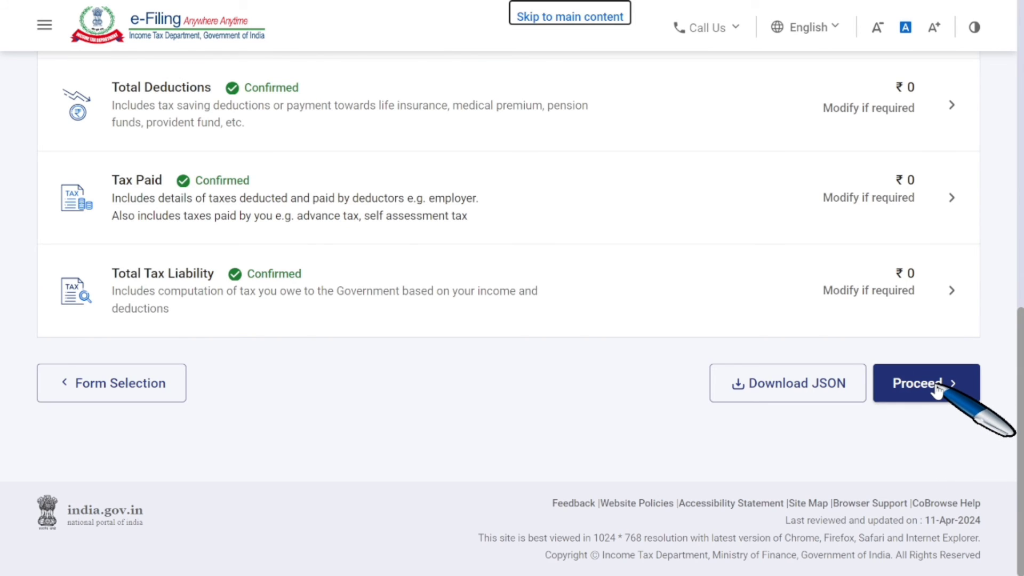
Step: Proceed with the validated return to its tax summary and review the taxable income and tax payable calculations
click(937, 389)
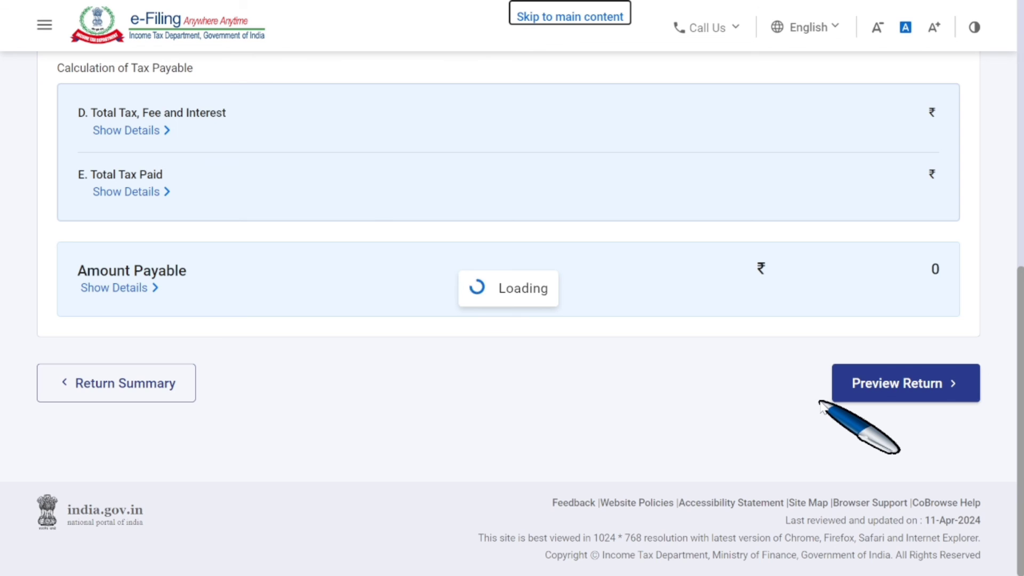
scroll(821, 405, down, 7)
scroll(821, 405, up, 3)
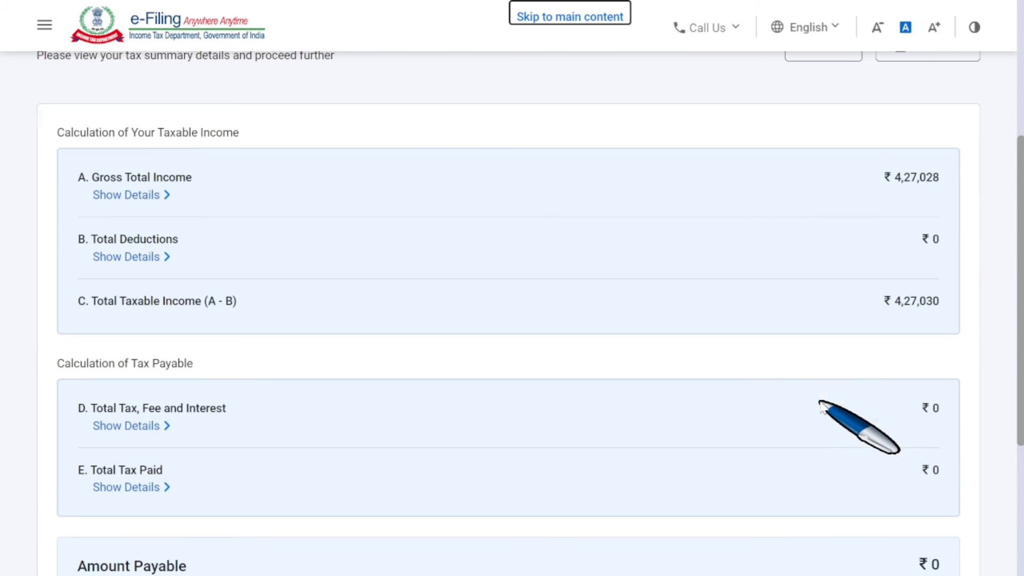
scroll(819, 402, up, 1)
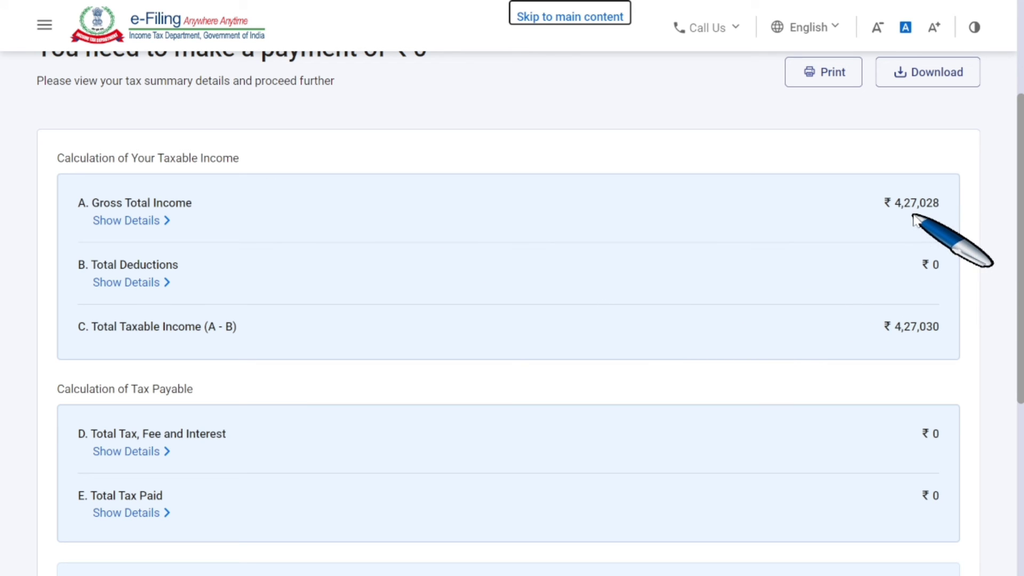
scroll(933, 346, down, 2)
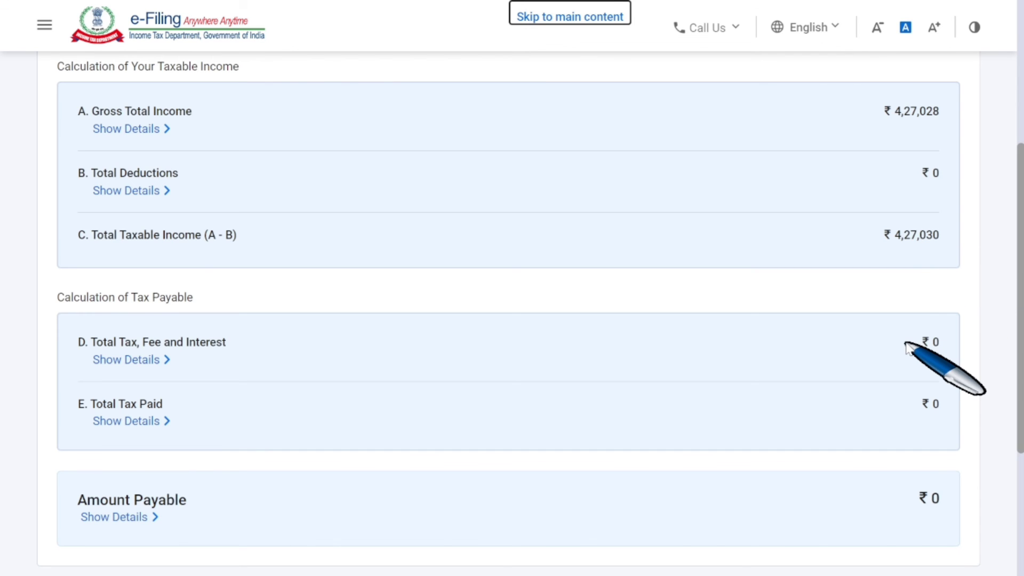
Step: Proceed from the tax summary through the declaration page to the return preview, leaving the Tax Return Preparer details blank
scroll(910, 347, down, 5)
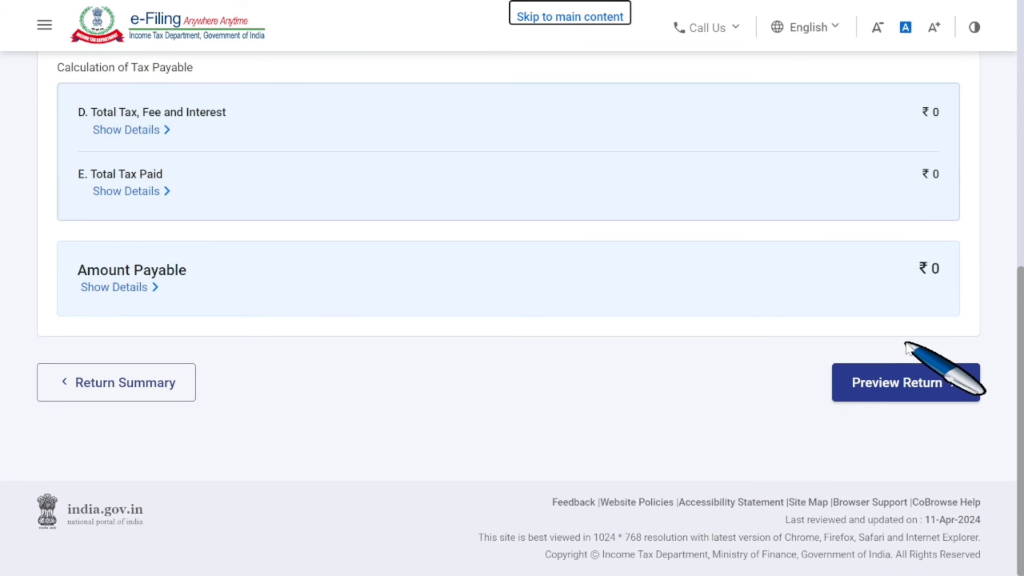
click(901, 391)
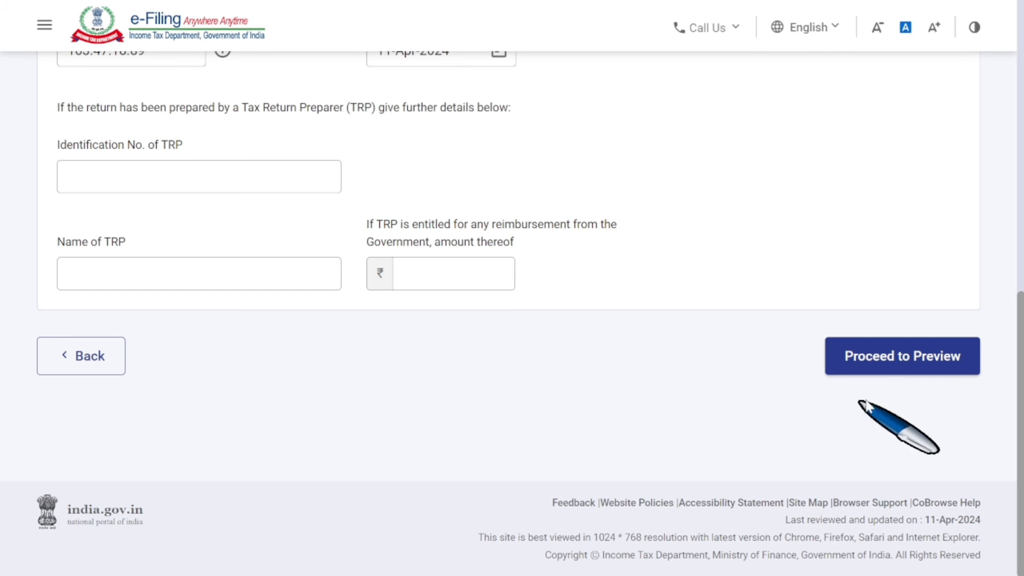
click(909, 367)
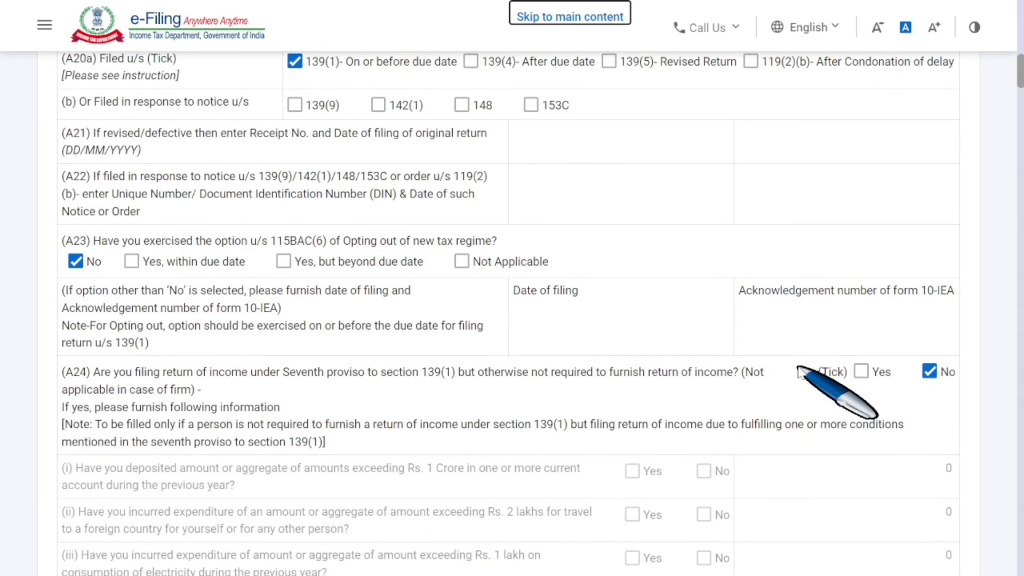
Step: Review the previewed ITR-4 return through to the declaration at its end and submit it for validation
scroll(798, 372, down, 5)
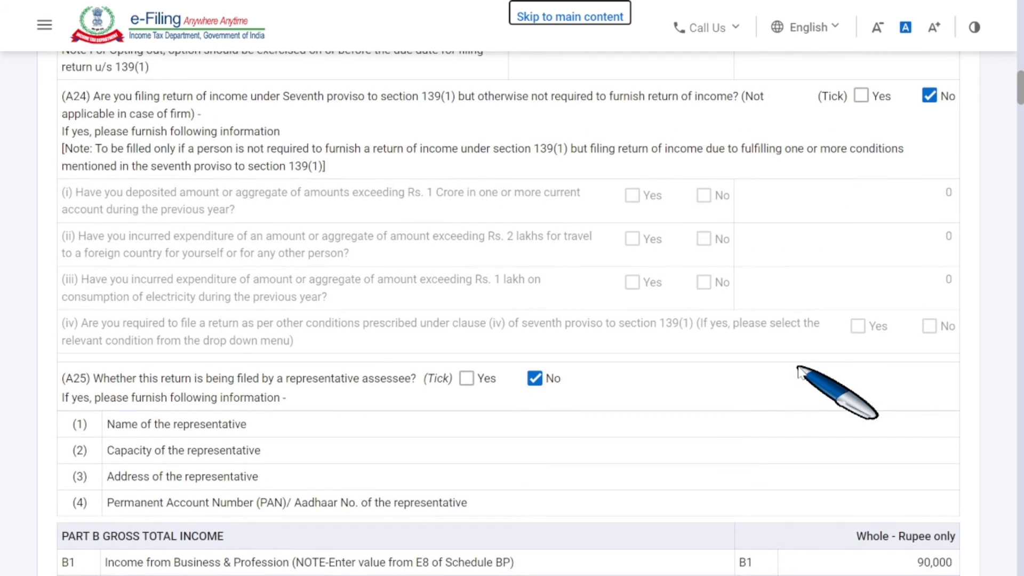
scroll(798, 371, down, 4)
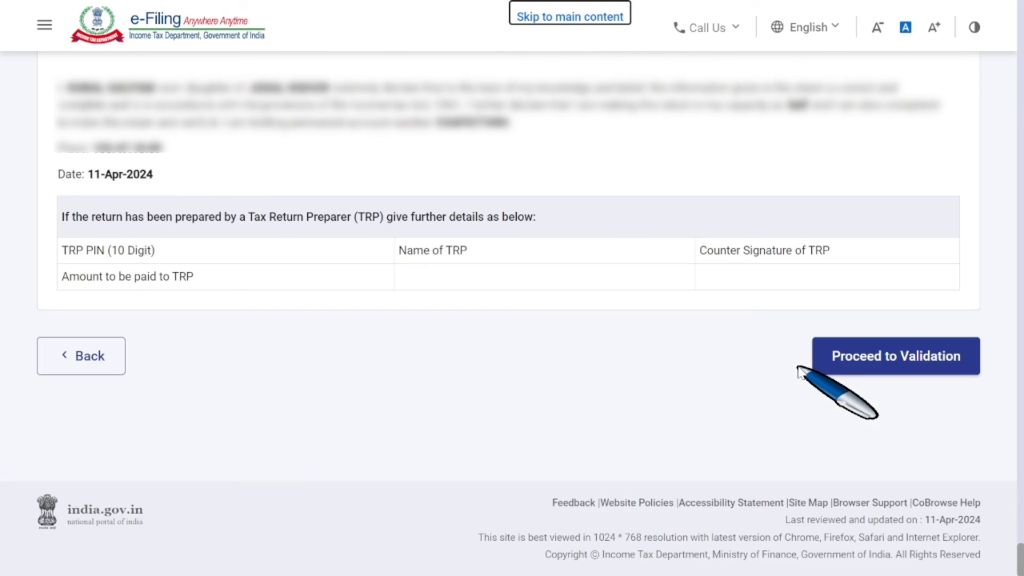
click(880, 367)
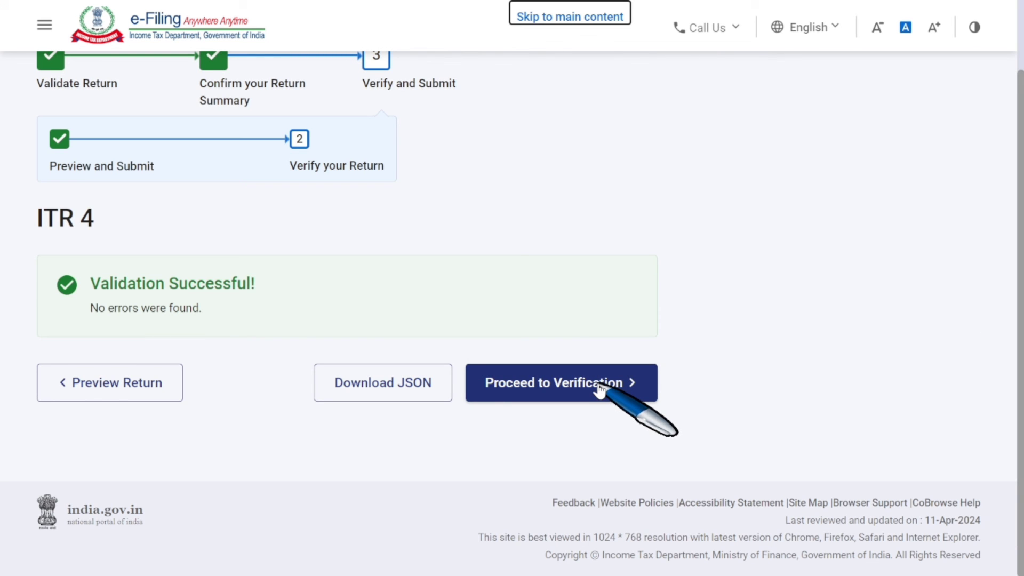
Step: Proceed to verification of the return and review the e-Verify Now, e-Verify Later and Verify via ITR-V options
click(599, 390)
scroll(608, 389, down, 3)
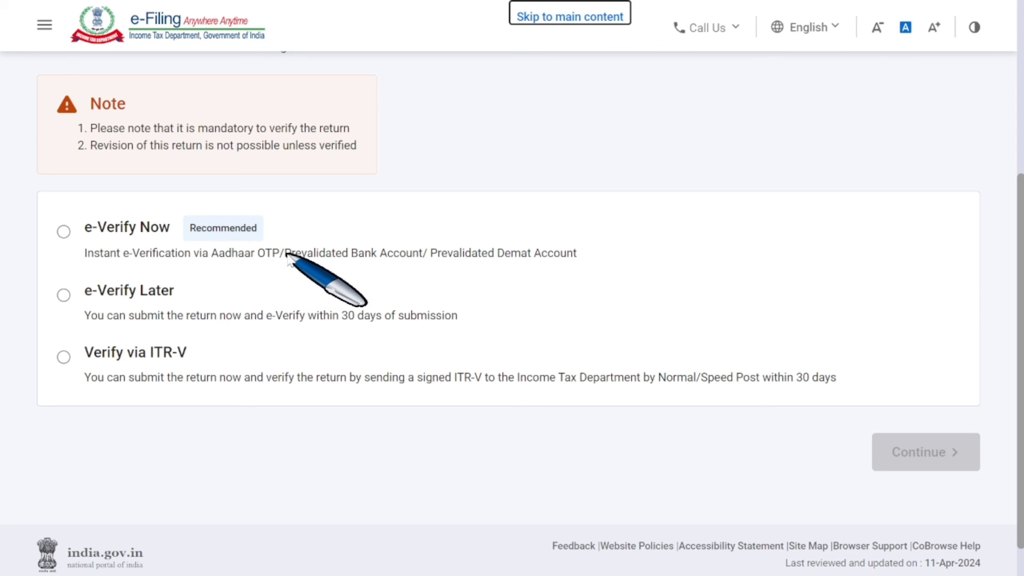
drag(286, 255, 430, 262)
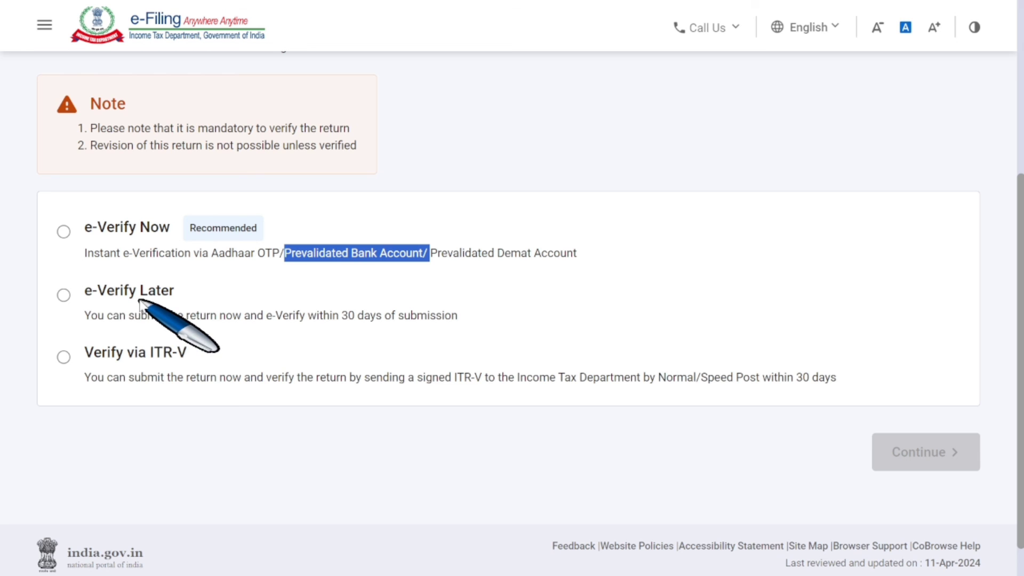
drag(85, 316, 457, 322)
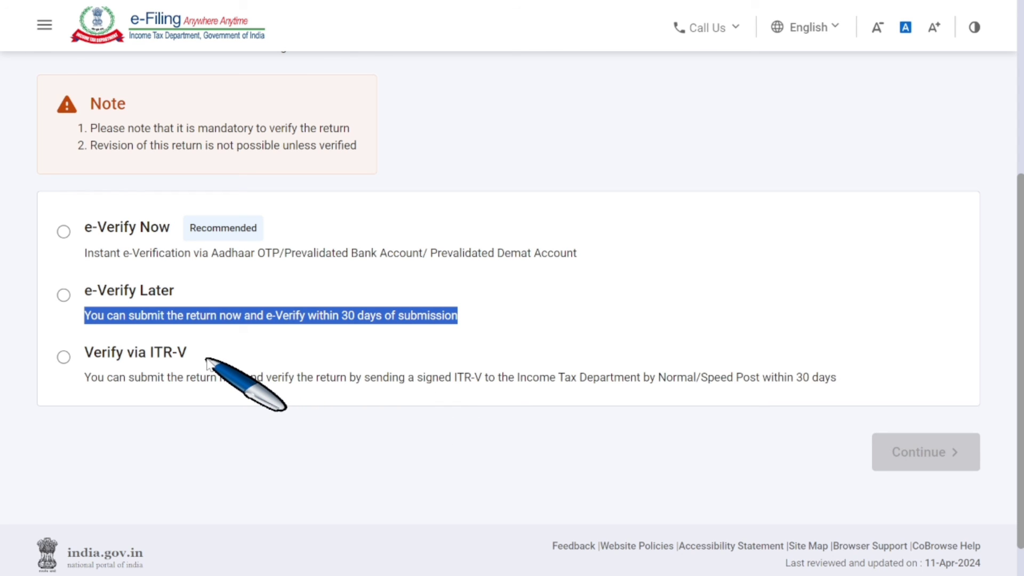
drag(85, 377, 721, 392)
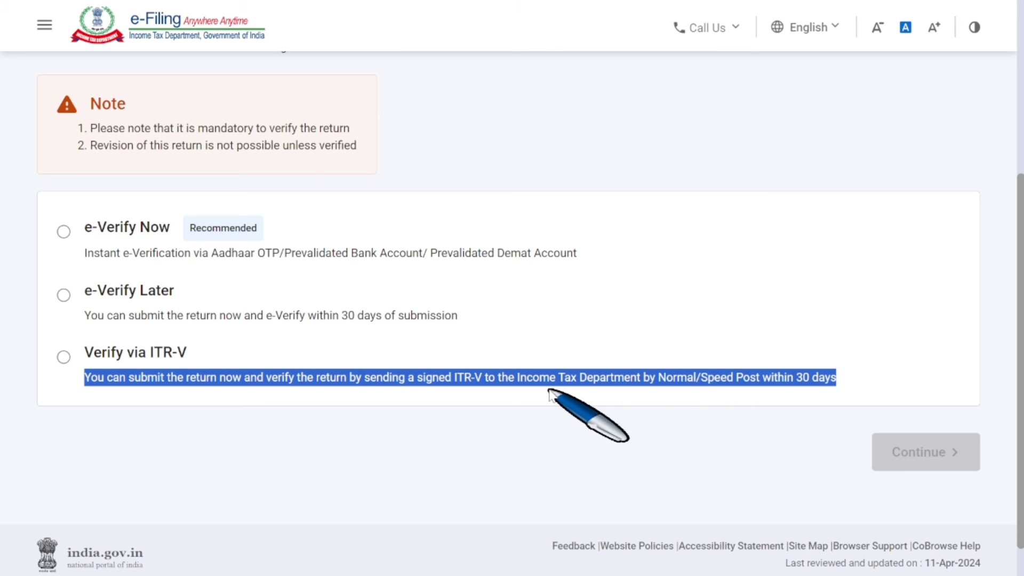
Step: Choose e-Verify Now as the verification mode for the return and continue
click(63, 233)
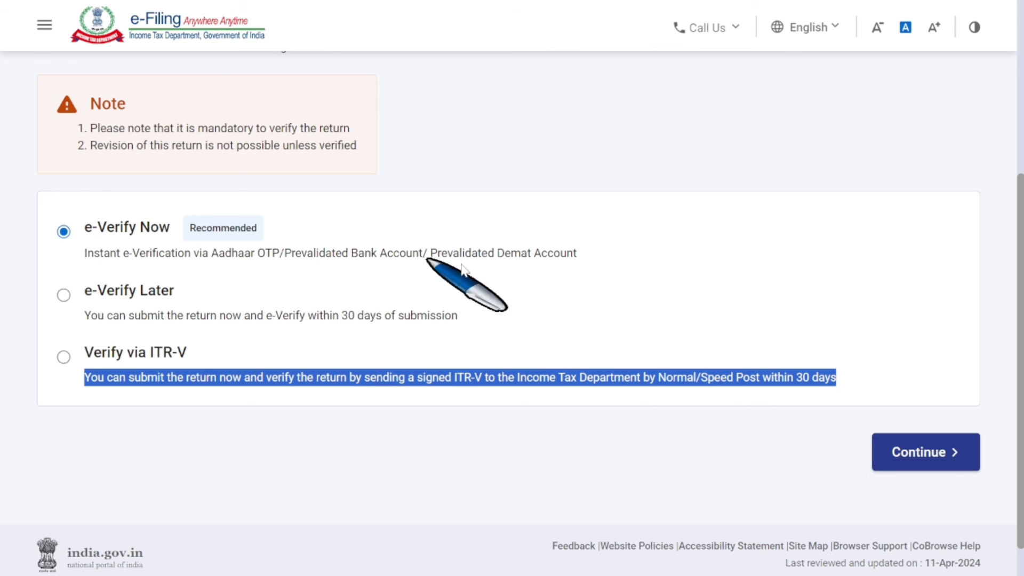
click(713, 213)
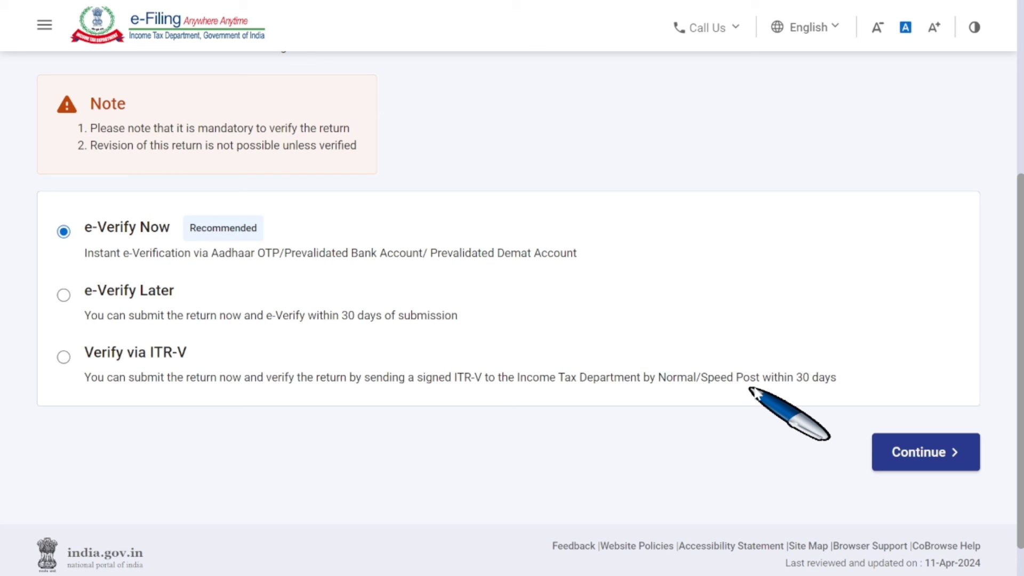
click(923, 454)
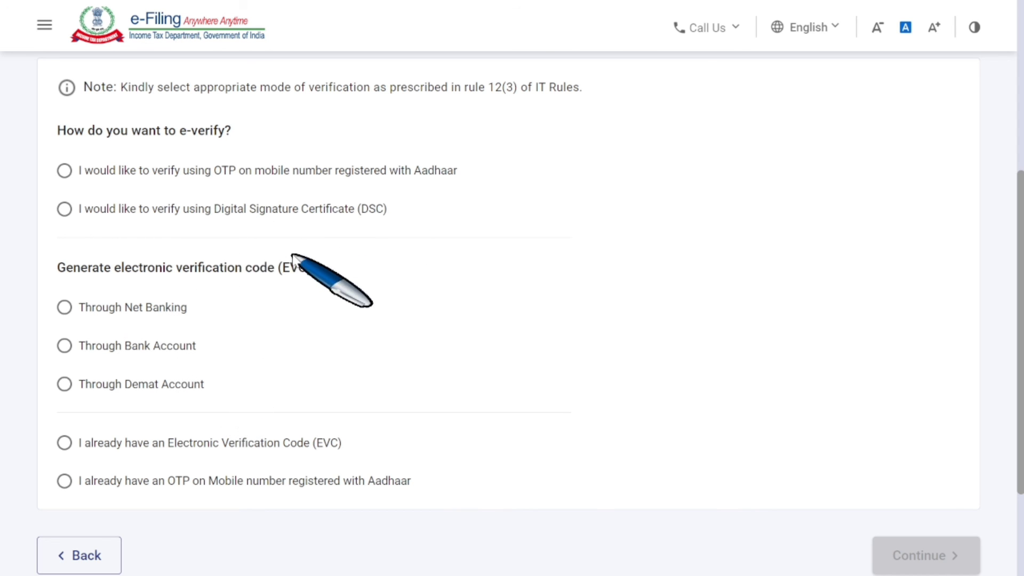
Step: Choose e-verification by OTP on the mobile number registered with Aadhaar, and agree to validate the Aadhaar details
click(65, 172)
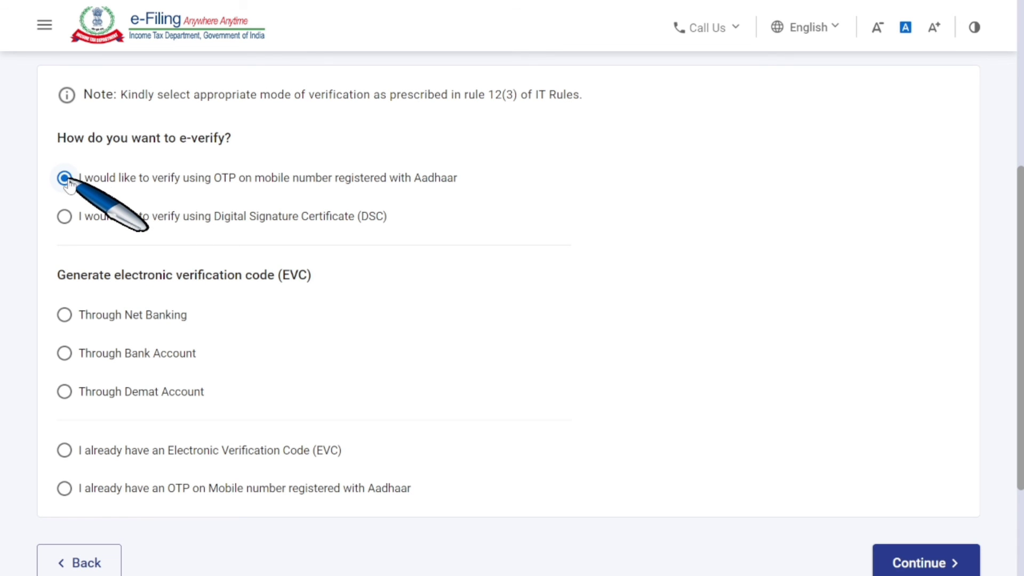
scroll(896, 447, down, 2)
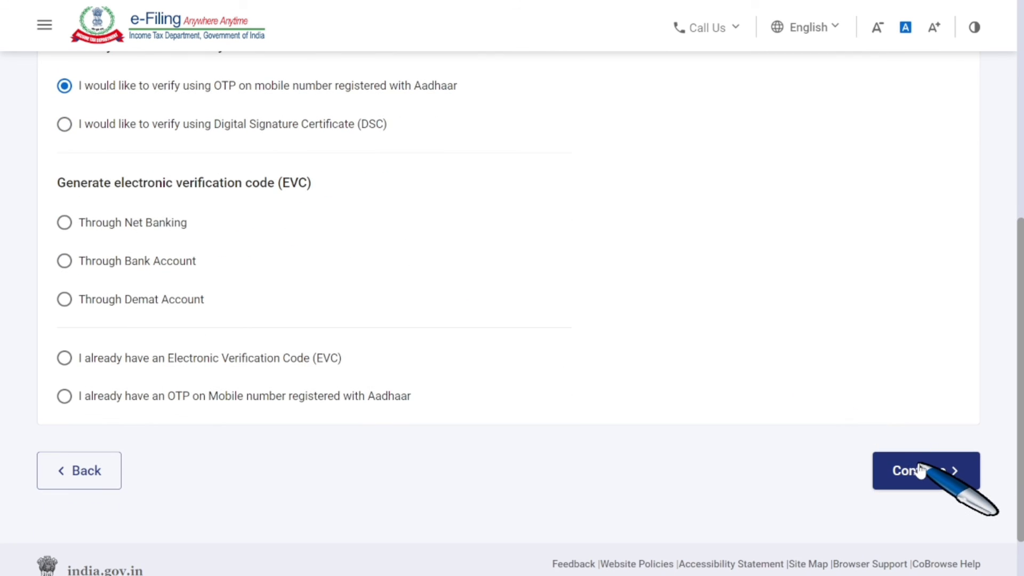
click(921, 470)
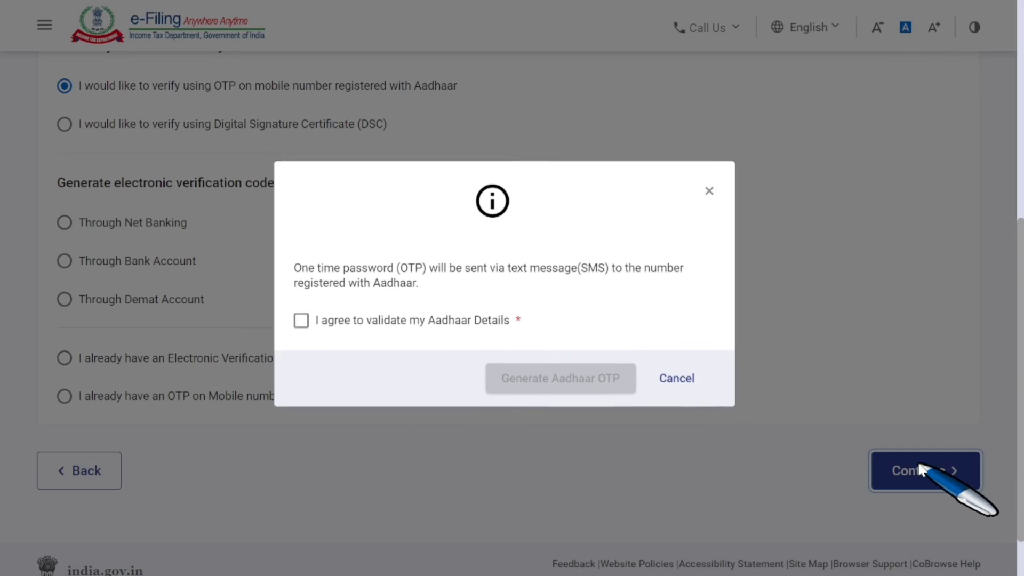
click(302, 325)
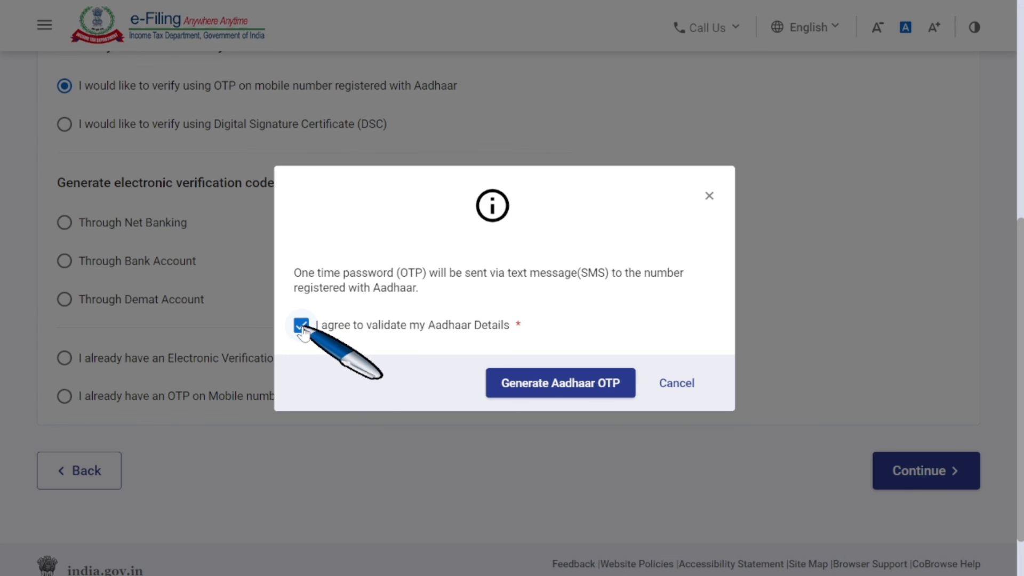